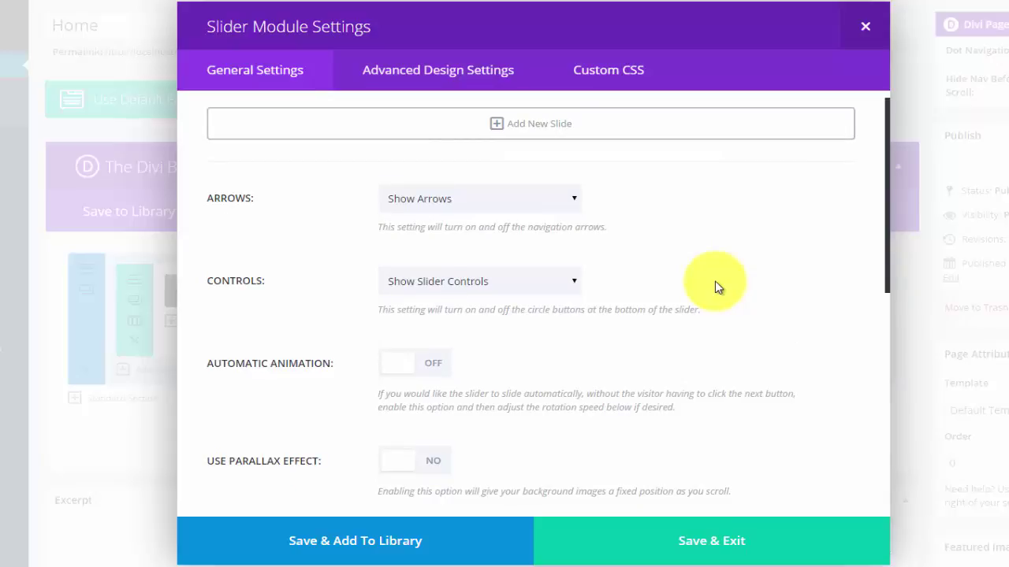
Step: Add a new slide to the slider module and check the slide layout mockup in DrawPlus
{"action": "scroll", "coordinate": [715, 280], "scroll_direction": "up", "scroll_amount": 1}
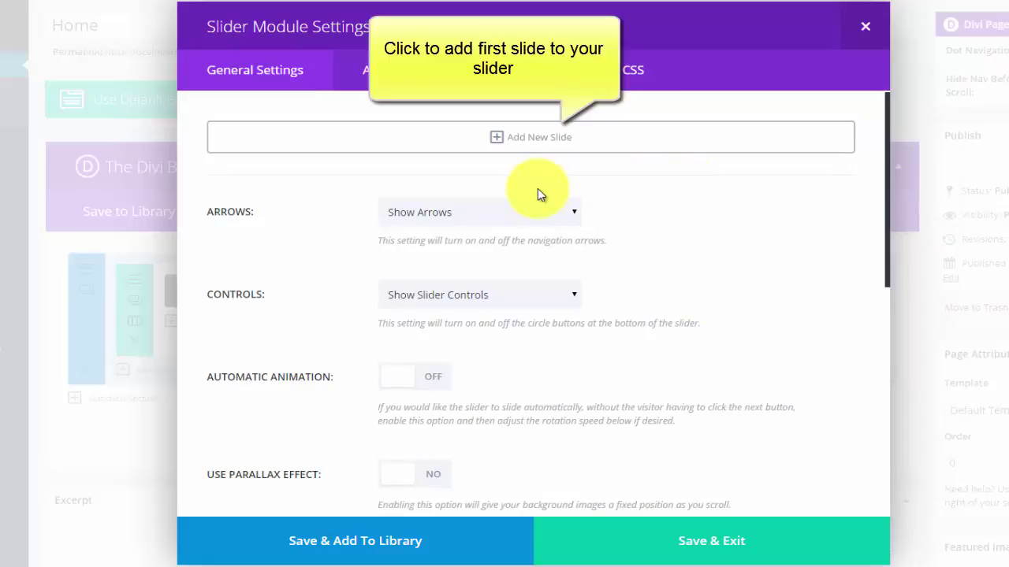
{"action": "left_click", "coordinate": [515, 141]}
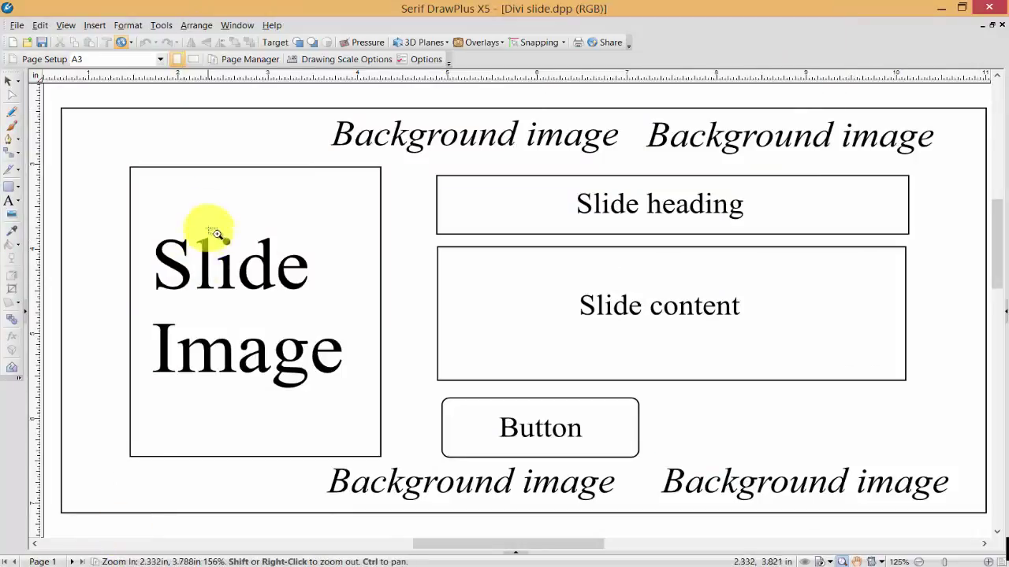
{"action": "left_click", "coordinate": [8, 82]}
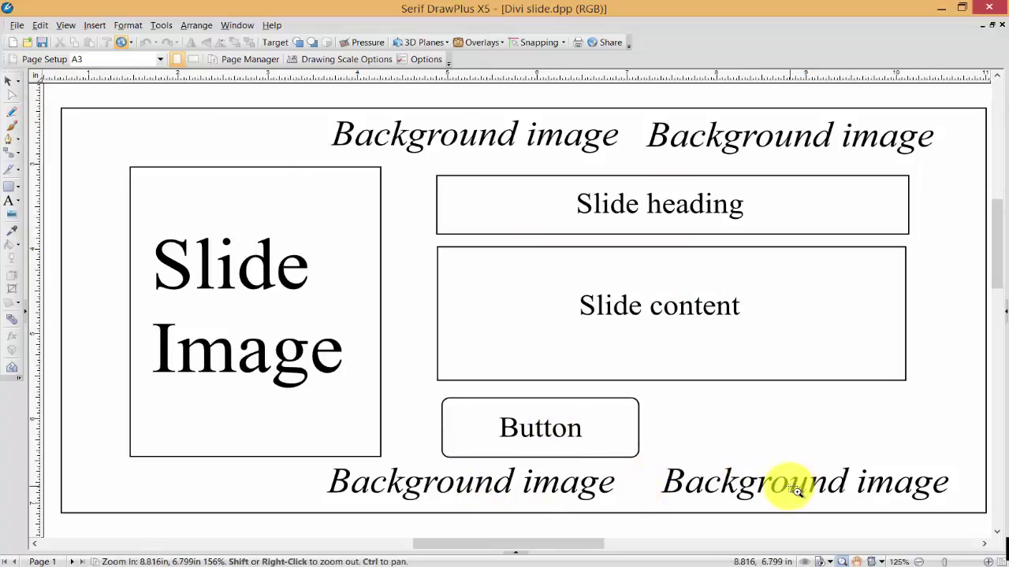
{"action": "left_click", "coordinate": [941, 8]}
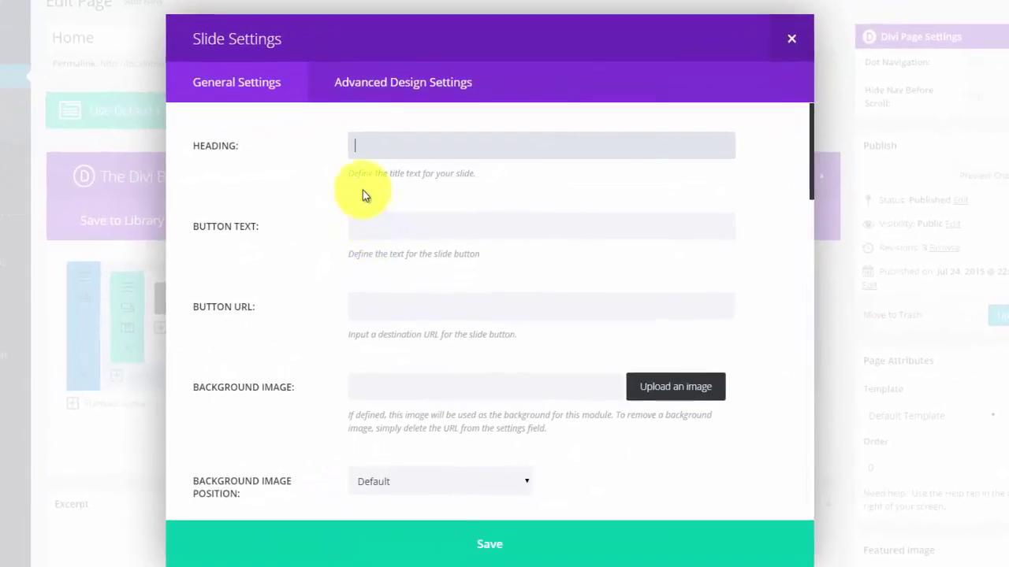
{"action": "left_click", "coordinate": [386, 157]}
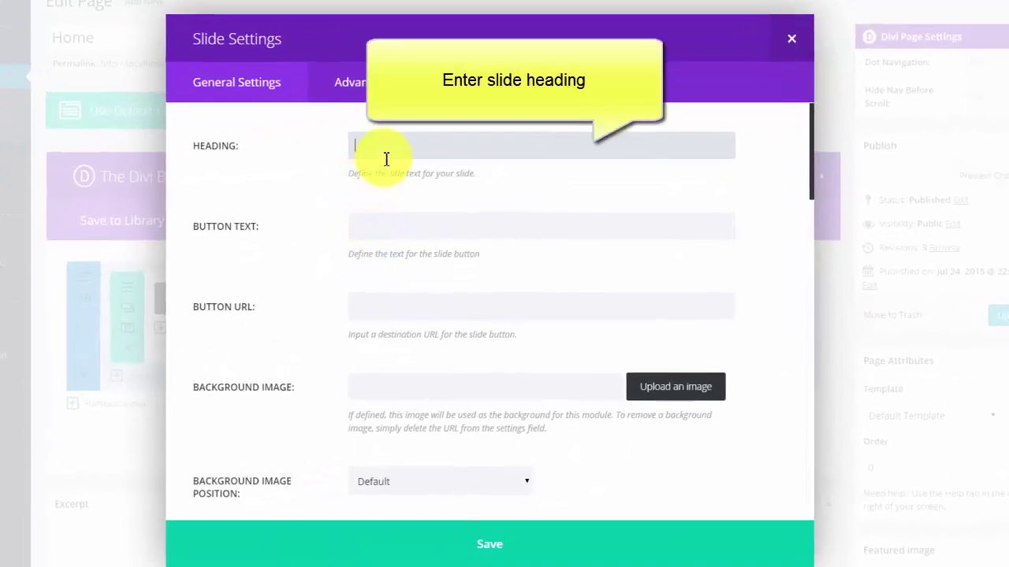
{"action": "type", "text": "Slide 1 Heading"}
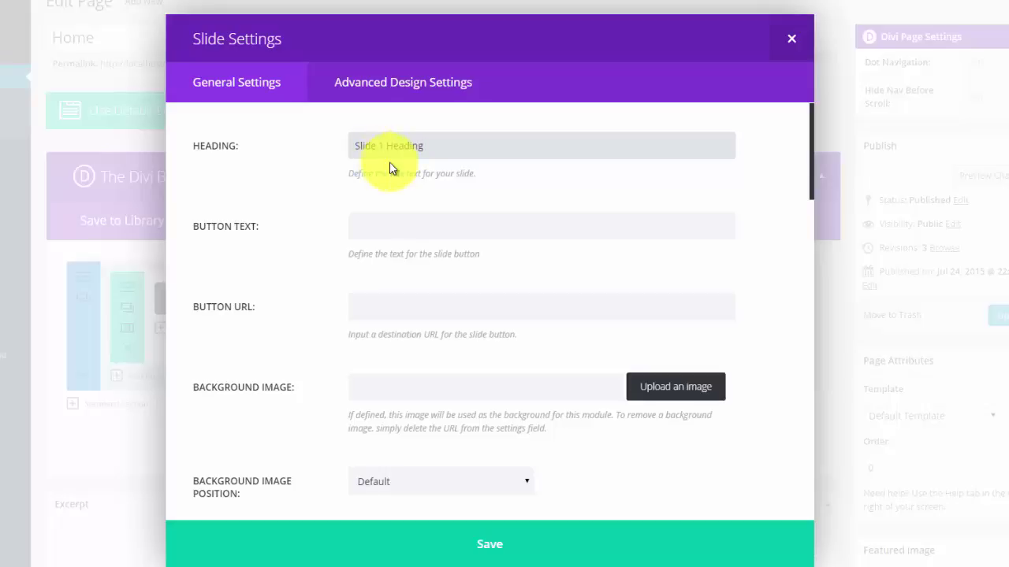
{"action": "left_click", "coordinate": [421, 228]}
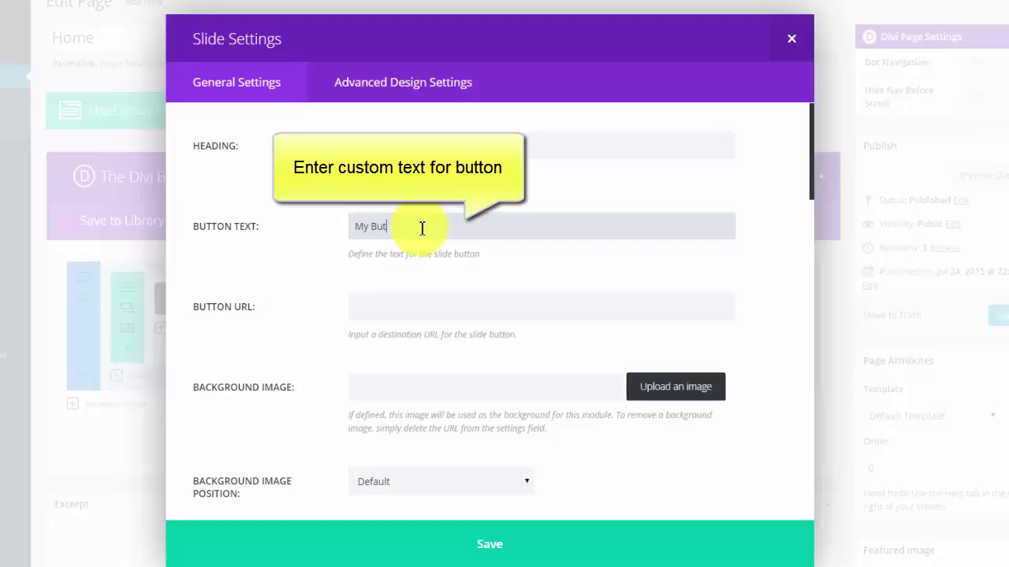
{"action": "left_click", "coordinate": [450, 309]}
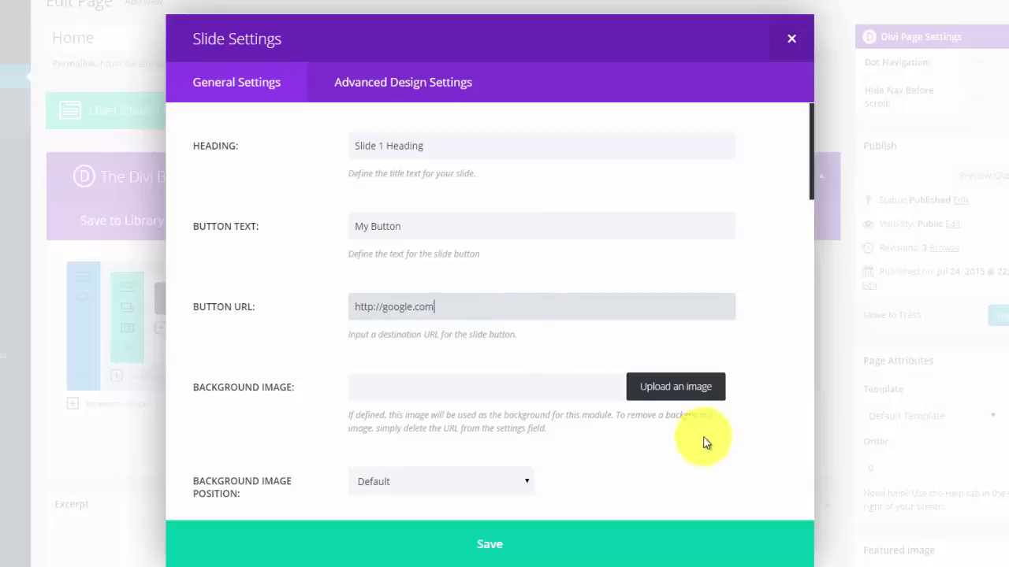
Step: Set Slide-2-bg.jpg from the media library as the slide's background image
{"action": "left_click", "coordinate": [656, 400]}
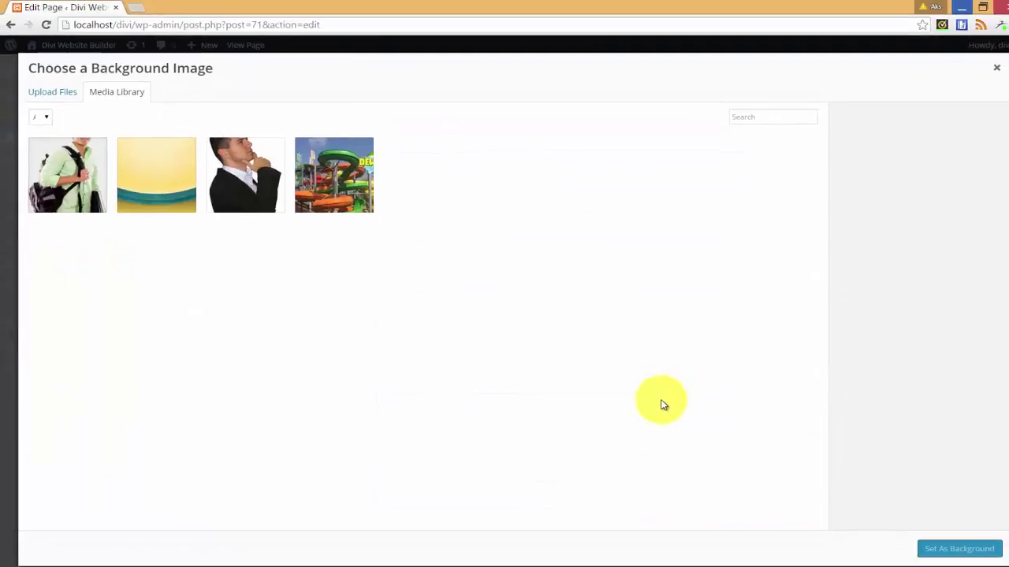
{"action": "left_click", "coordinate": [166, 183]}
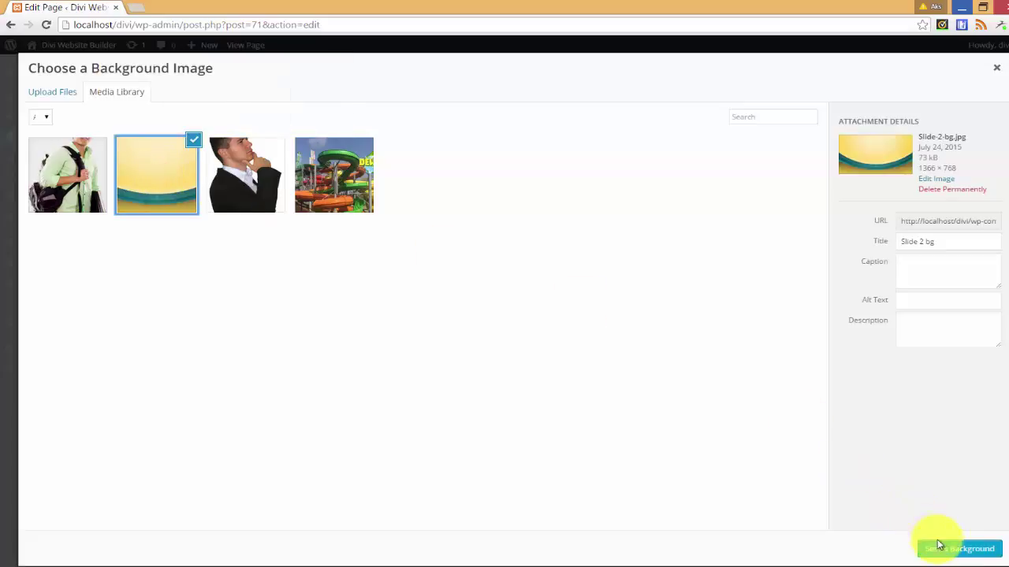
{"action": "left_click", "coordinate": [939, 545]}
Step: Keep the background image position at Default and set the background image size to Cover
{"action": "scroll", "coordinate": [741, 315], "scroll_direction": "down", "scroll_amount": 2}
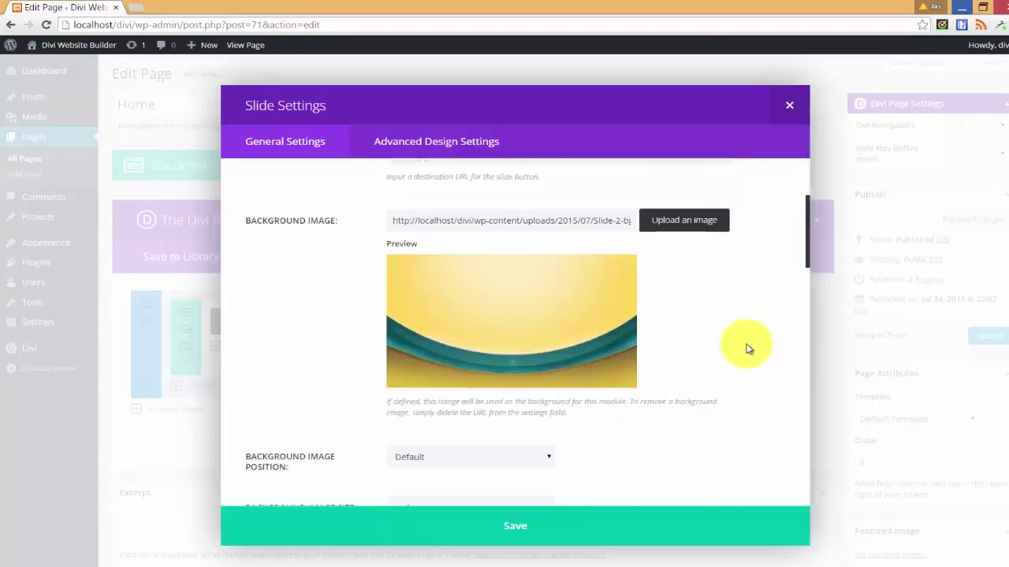
{"action": "scroll", "coordinate": [748, 349], "scroll_direction": "down", "scroll_amount": 2}
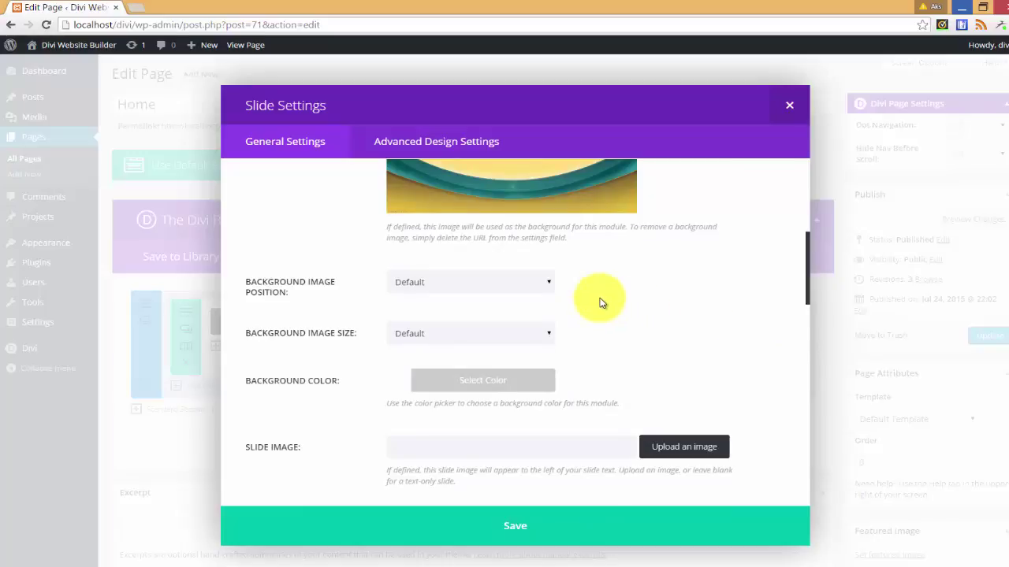
{"action": "left_click", "coordinate": [537, 281]}
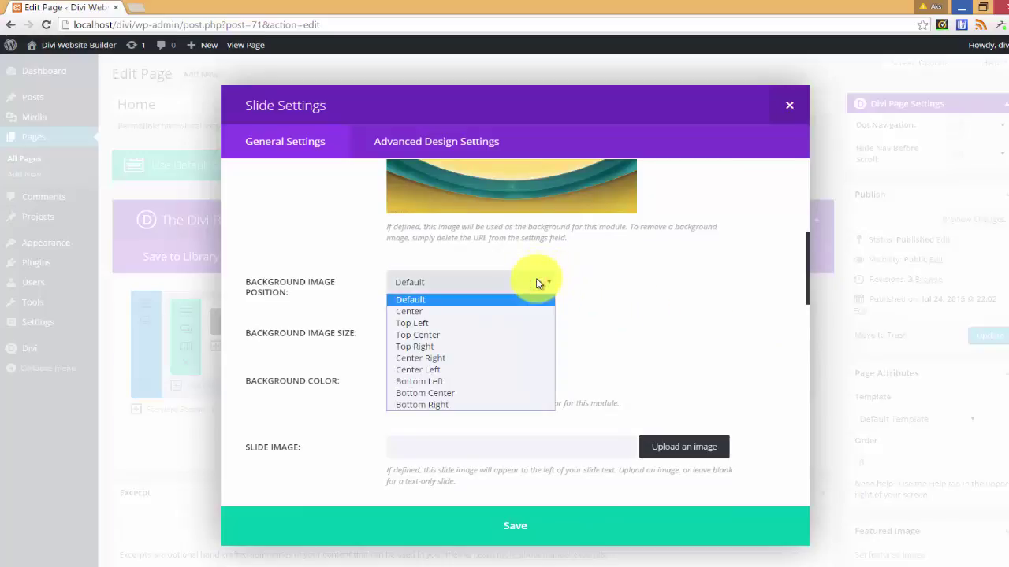
{"action": "left_click", "coordinate": [536, 282]}
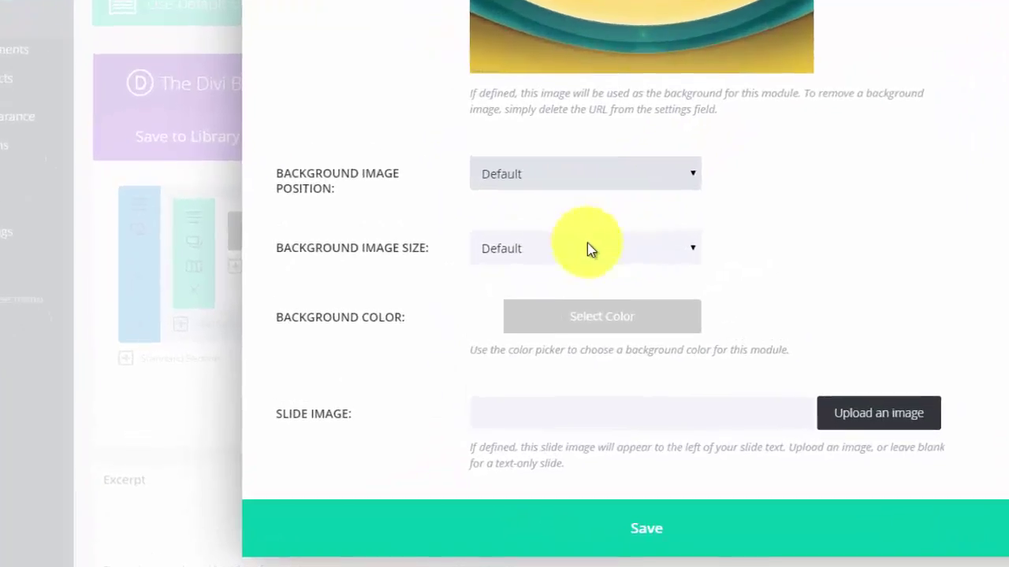
{"action": "left_click", "coordinate": [470, 337]}
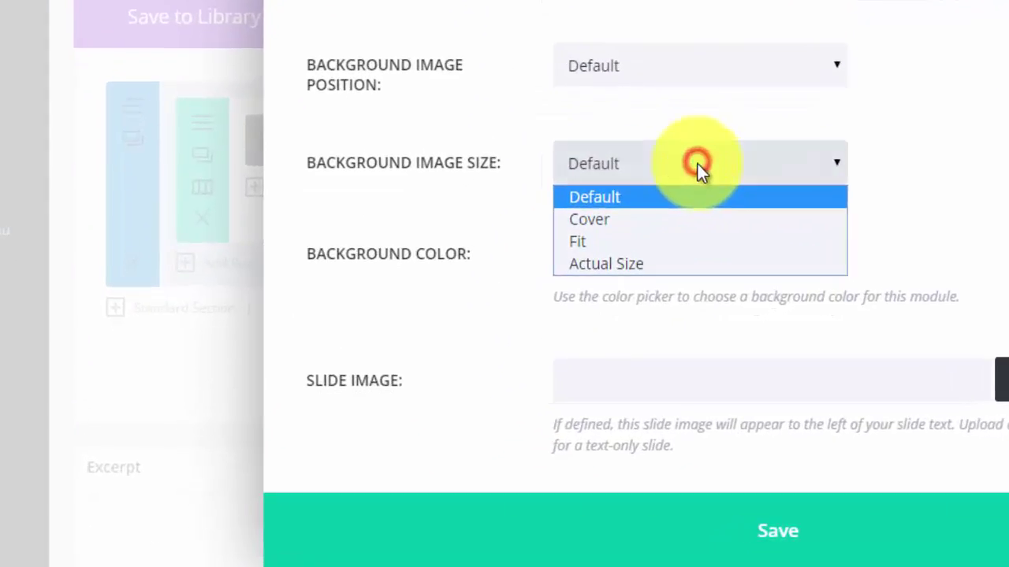
{"action": "left_click", "coordinate": [684, 219]}
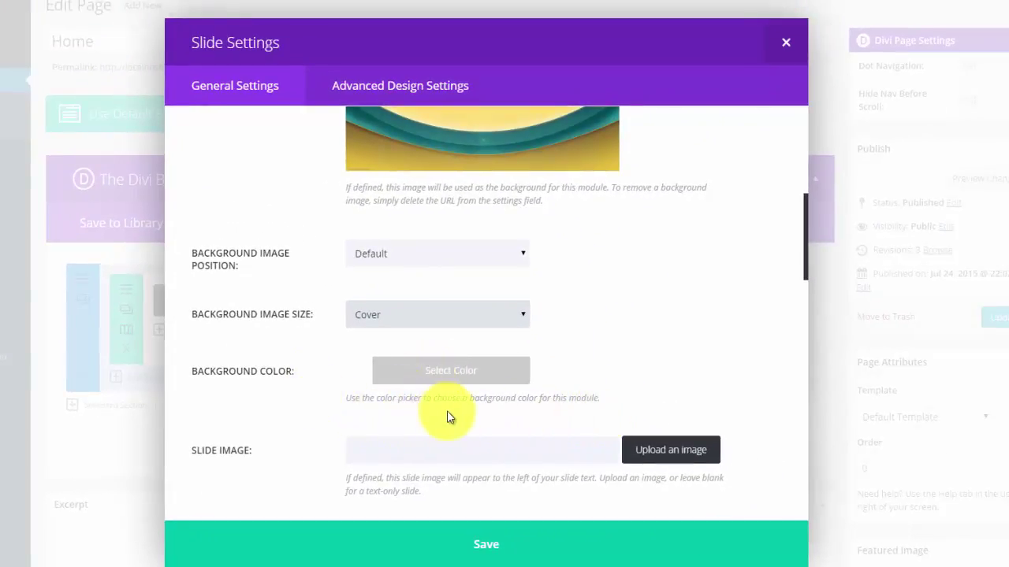
Step: Check the slide image area in the DrawPlus mockup, and set man2.png from the media library as the slide image
{"action": "scroll", "coordinate": [447, 417], "scroll_direction": "down", "scroll_amount": 1}
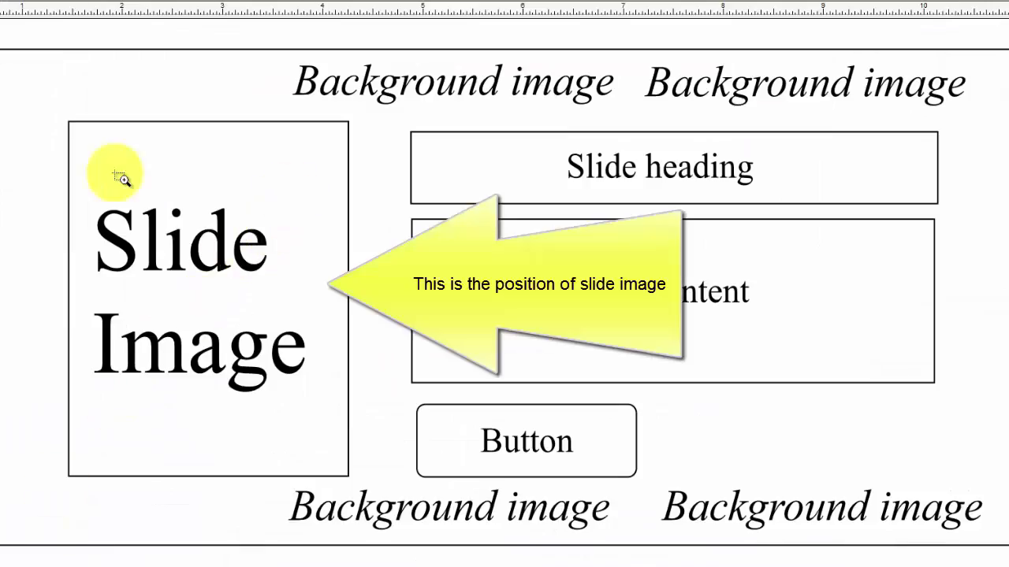
{"action": "left_click", "coordinate": [198, 139]}
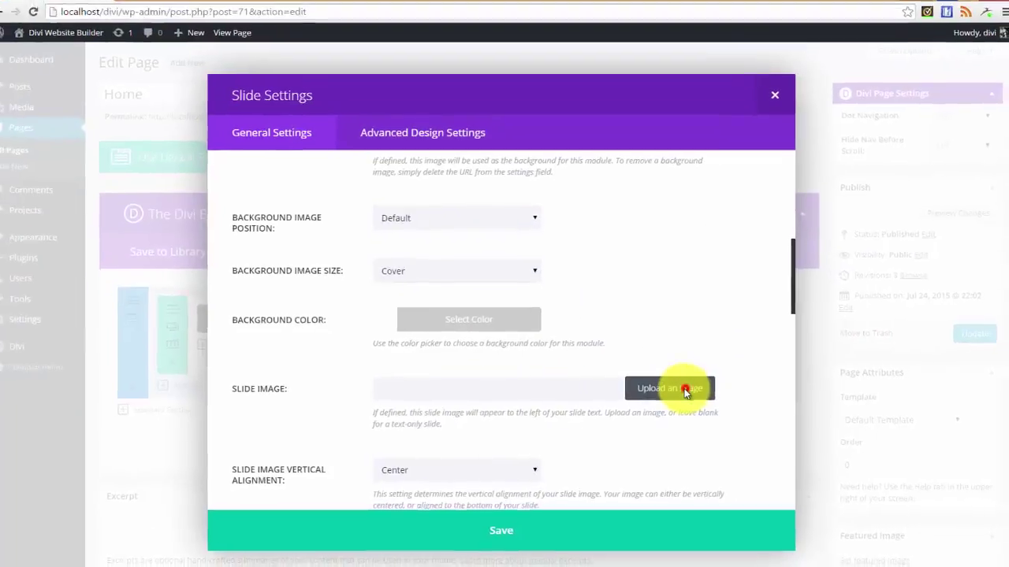
{"action": "left_click", "coordinate": [684, 389]}
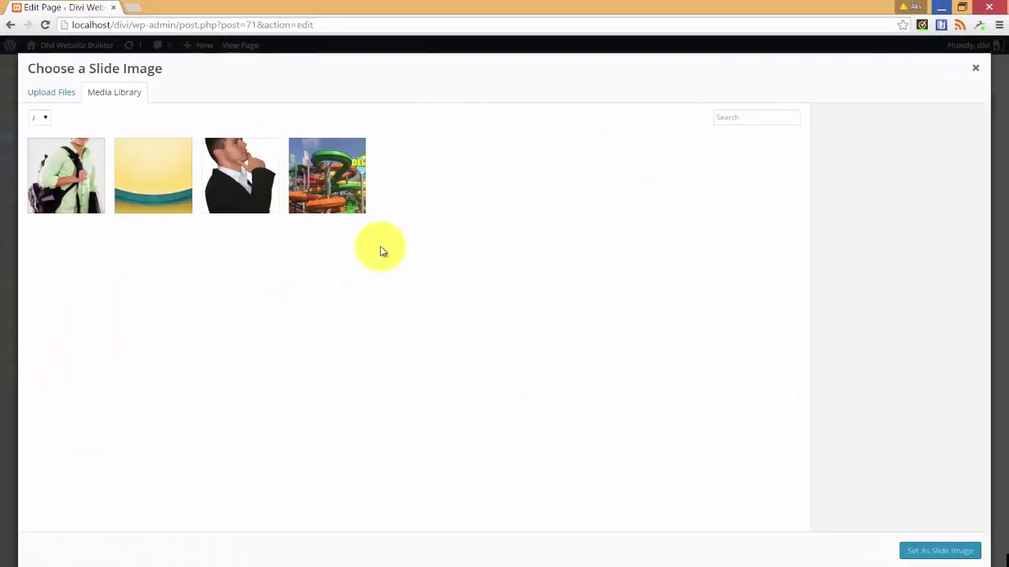
{"action": "left_click", "coordinate": [68, 177]}
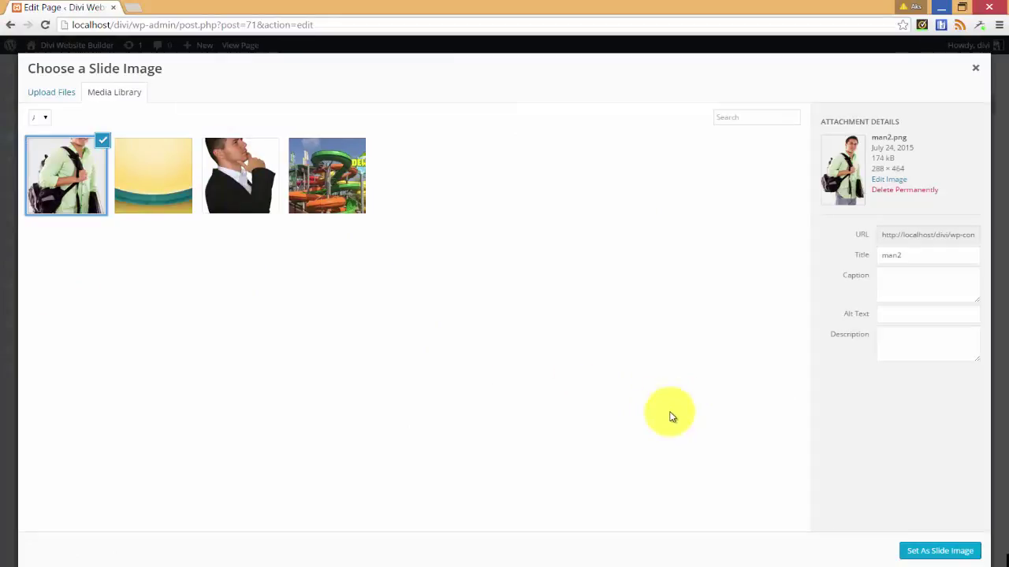
{"action": "left_click", "coordinate": [938, 552]}
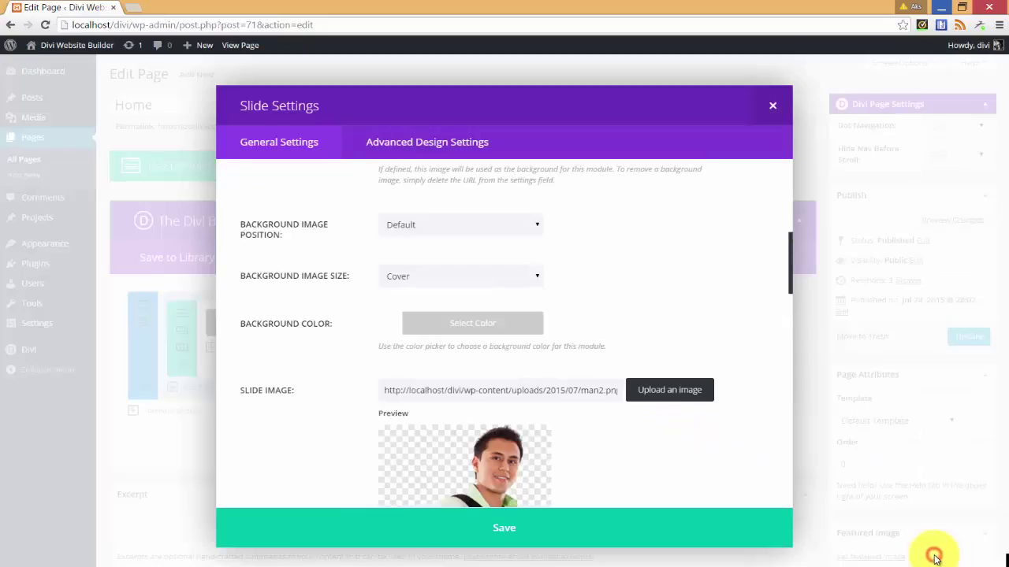
Step: Enter "Here we can add text" as the slide's content and locate the slide content area in the DrawPlus mockup
{"action": "left_click_drag", "start_coordinate": [790, 268], "coordinate": [793, 355]}
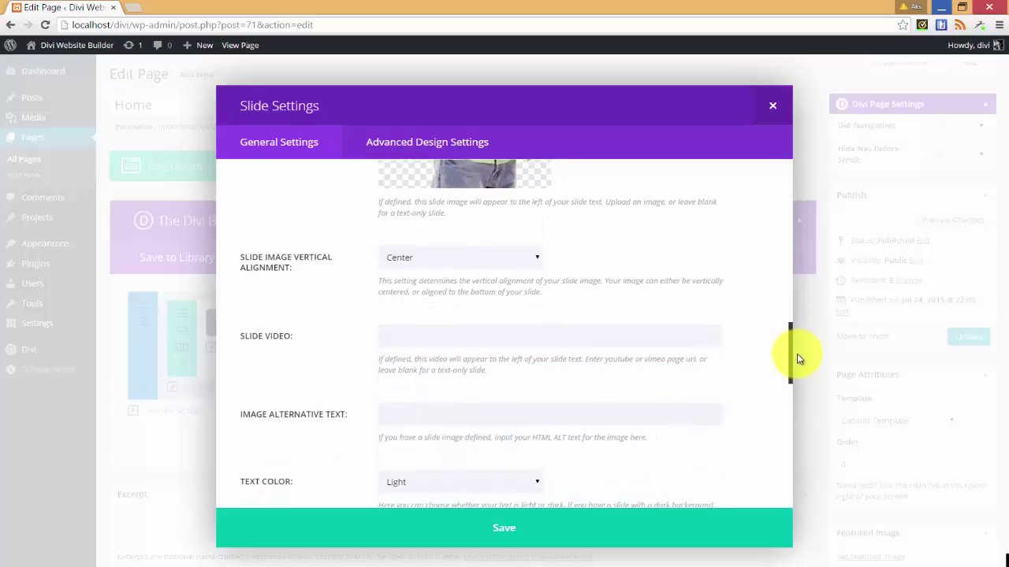
{"action": "left_click", "coordinate": [422, 334]}
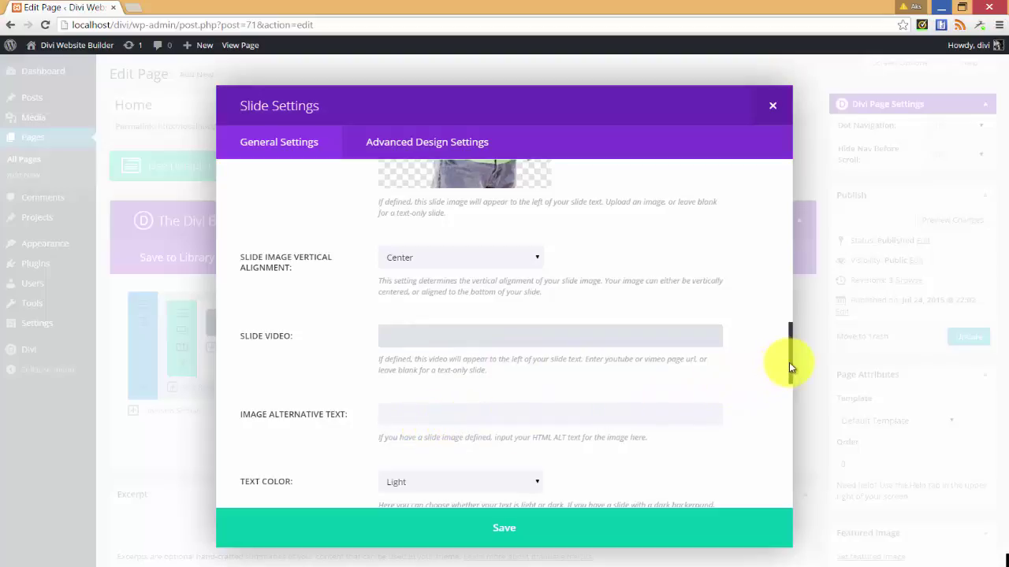
{"action": "left_click_drag", "start_coordinate": [792, 365], "coordinate": [771, 501]}
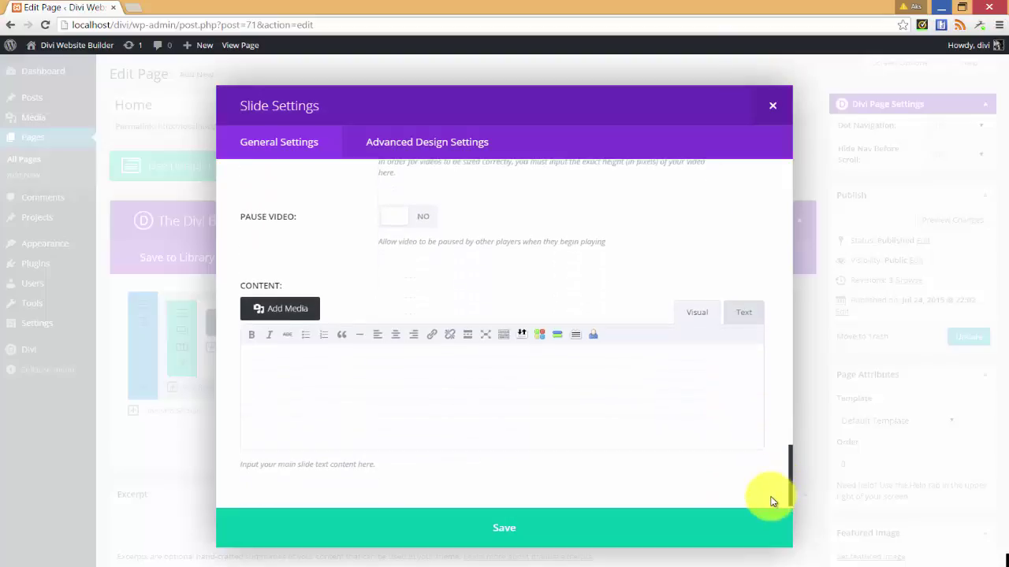
{"action": "left_click", "coordinate": [396, 408]}
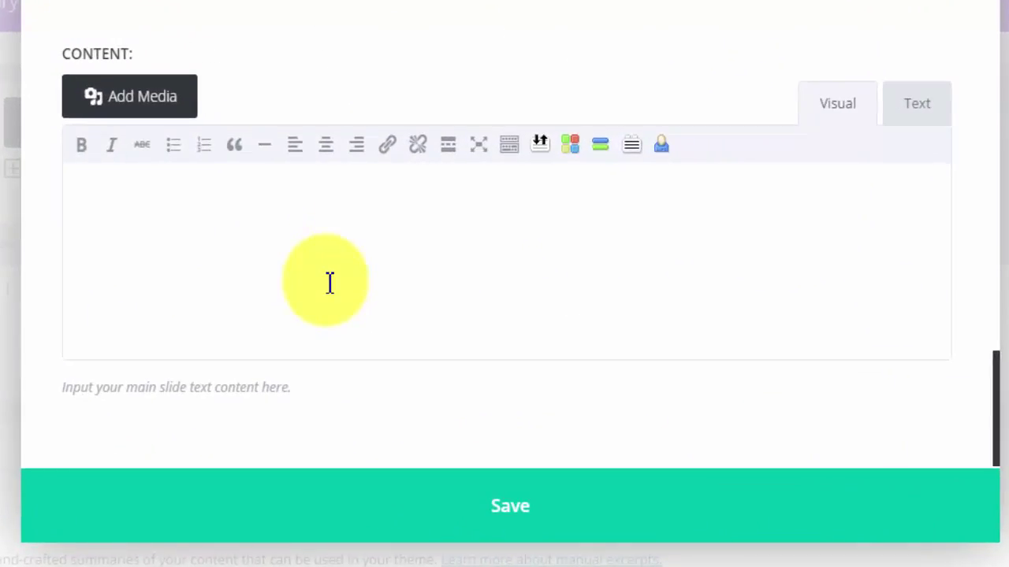
{"action": "type", "text": "Here we"}
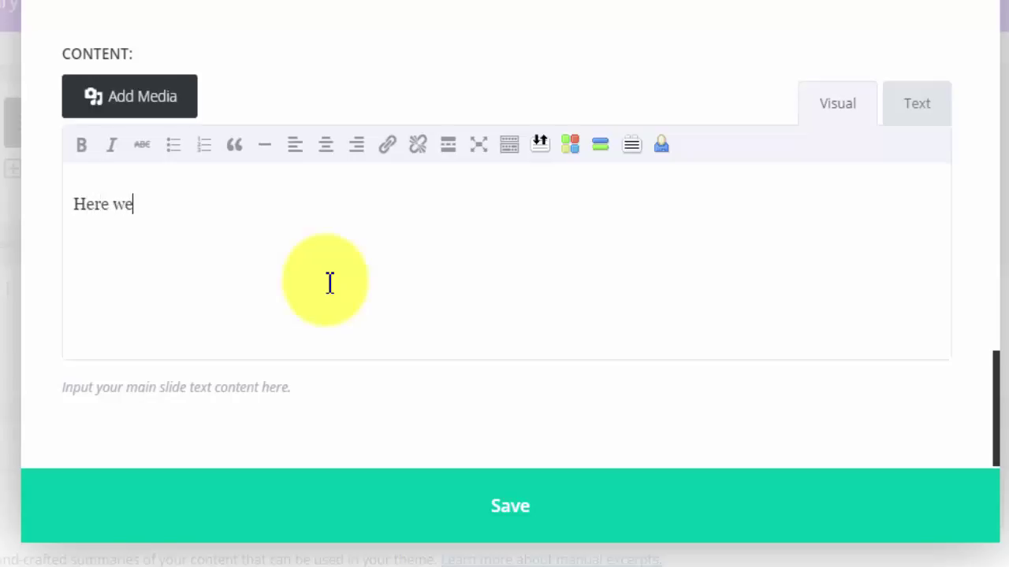
{"action": "type", "text": " can add "}
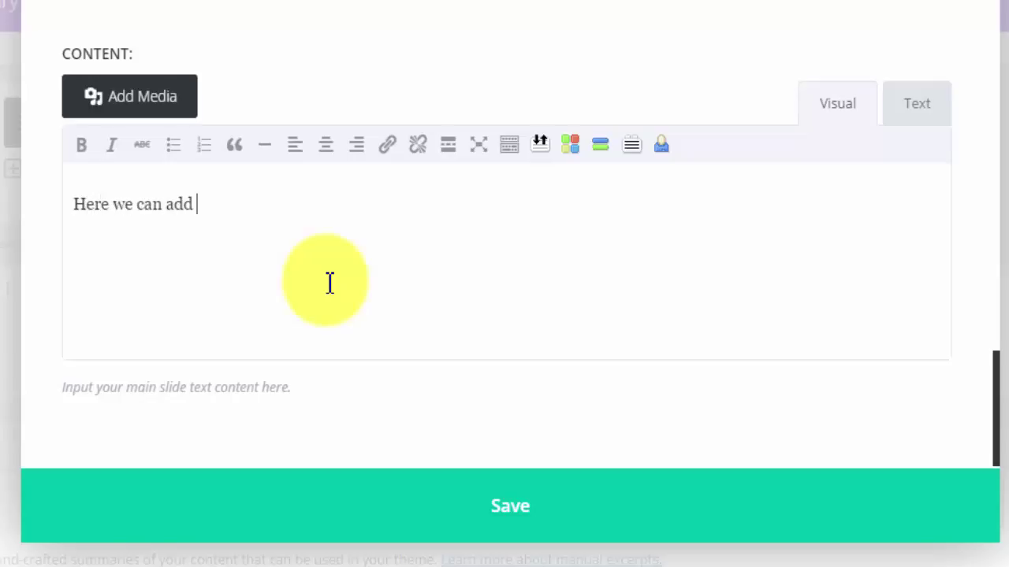
{"action": "type", "text": "text"}
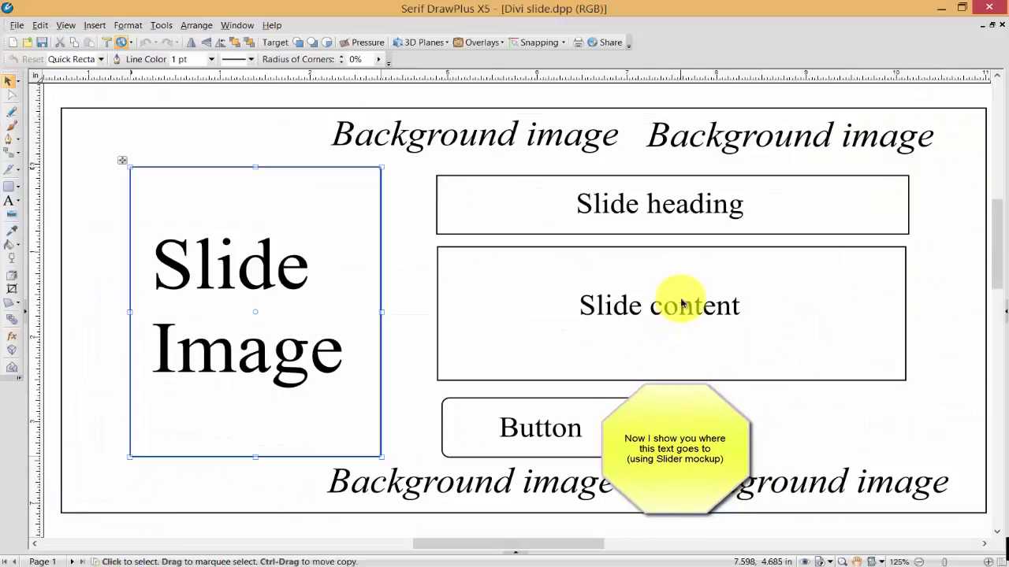
{"action": "left_click", "coordinate": [677, 298]}
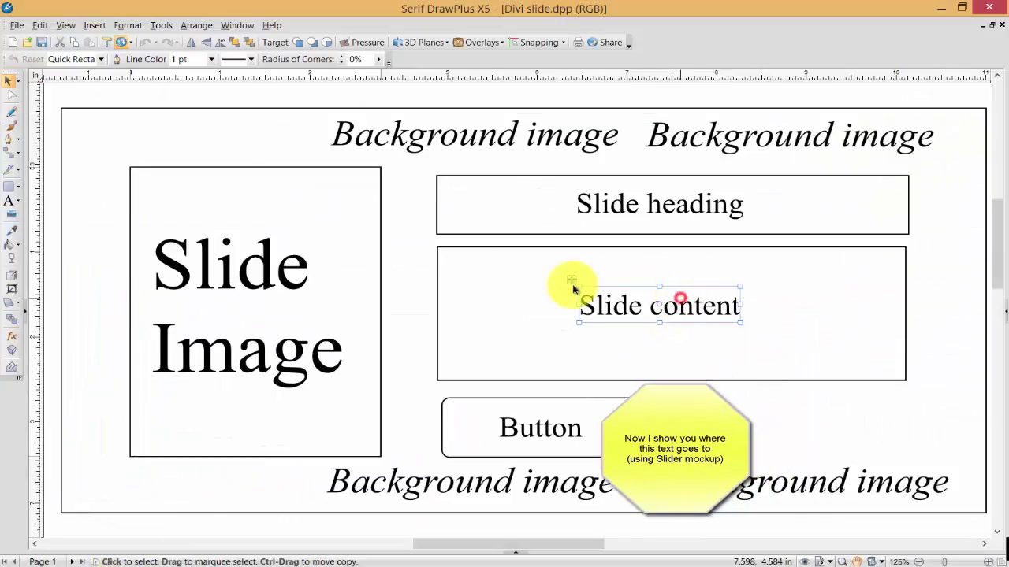
{"action": "left_click", "coordinate": [526, 280]}
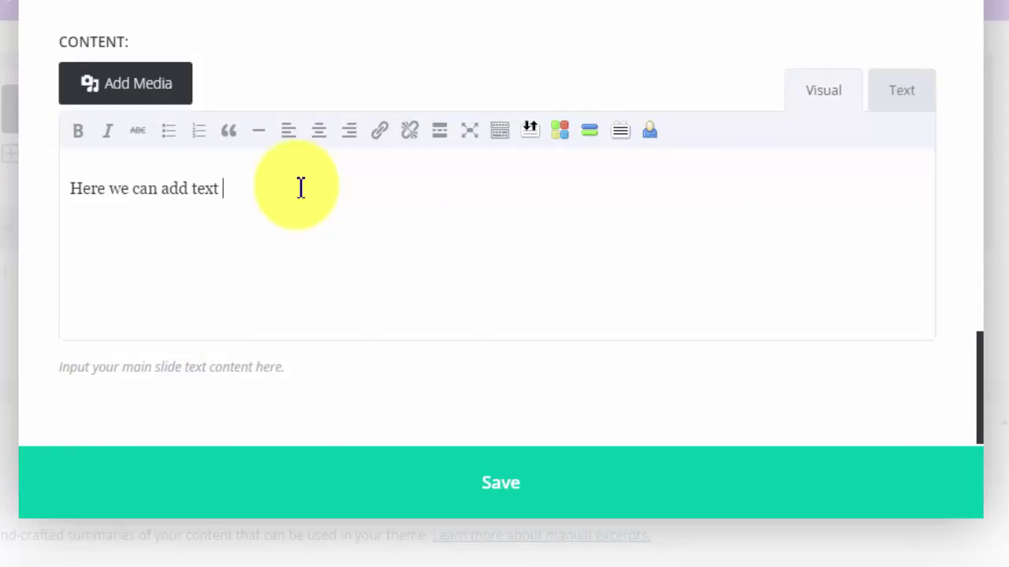
Step: Paste four more copies of the content sentence after the original and save the slide
{"action": "left_click_drag", "start_coordinate": [288, 187], "coordinate": [90, 210]}
{"action": "key", "text": "ctrl+c"}
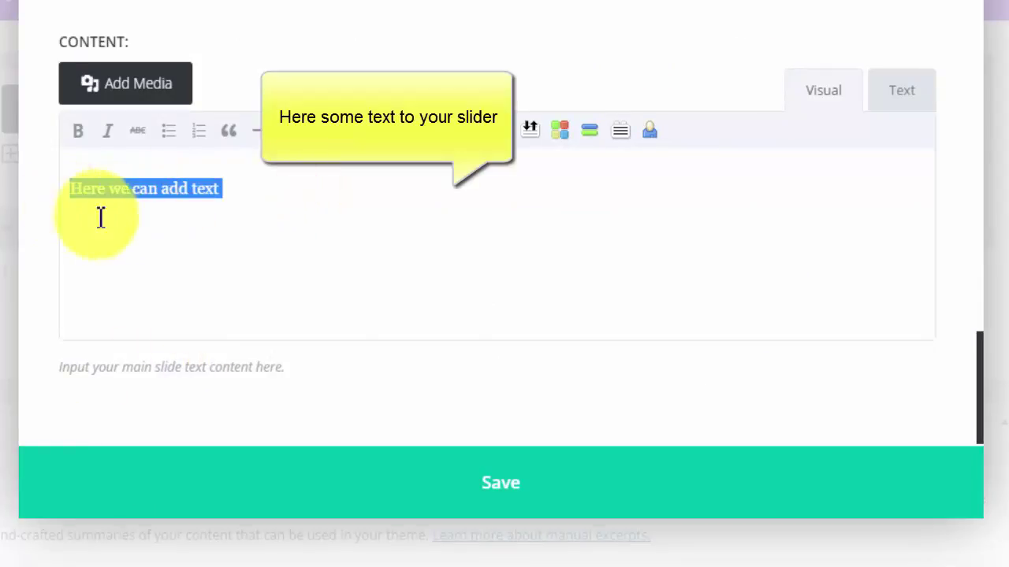
{"action": "left_click", "coordinate": [290, 188]}
{"action": "key", "text": "ctrl+v"}
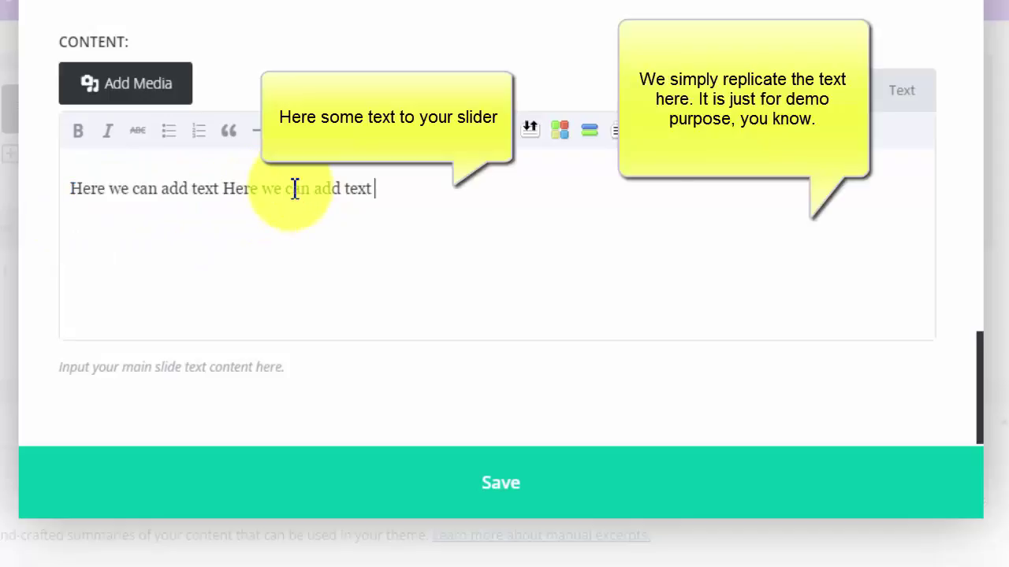
{"action": "key", "text": "ctrl+v"}
{"action": "key", "text": "ctrl+v"}
{"action": "key", "text": "ctrl+v"}
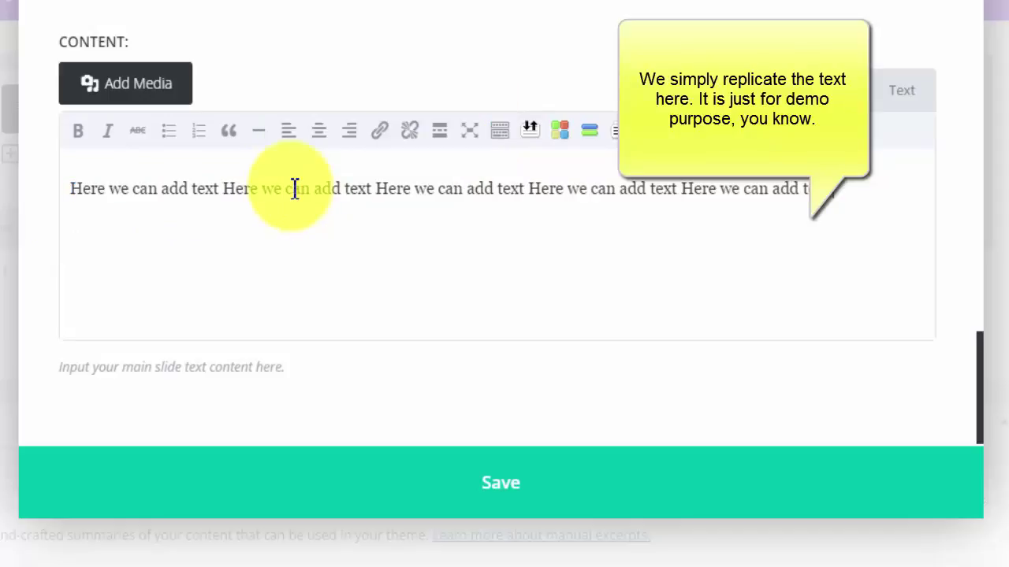
{"action": "left_click", "coordinate": [508, 483]}
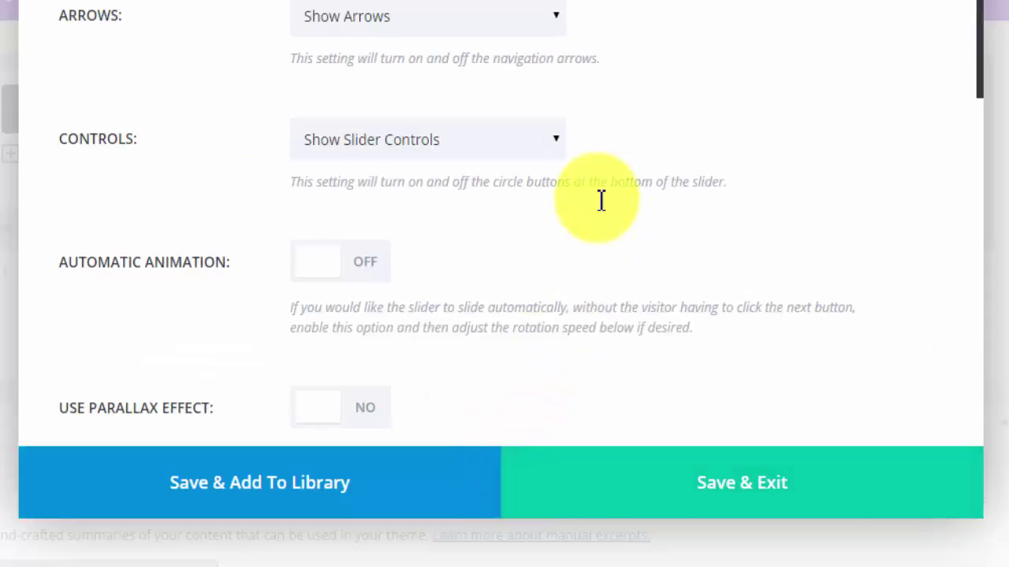
Step: Turn on automatic animation for the slider and save the slider module settings
{"action": "scroll", "coordinate": [596, 189], "scroll_direction": "down", "scroll_amount": 3}
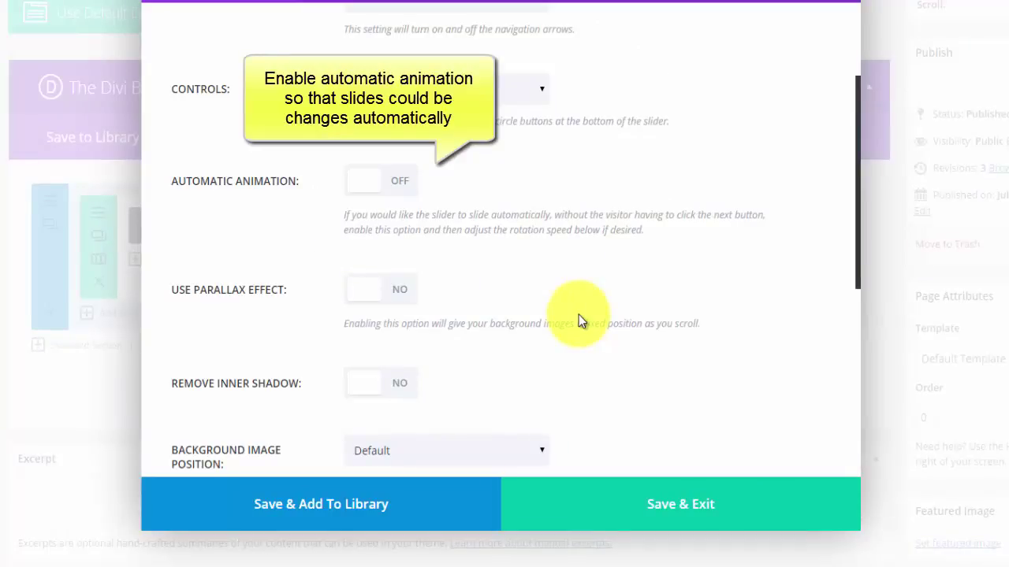
{"action": "left_click", "coordinate": [396, 195]}
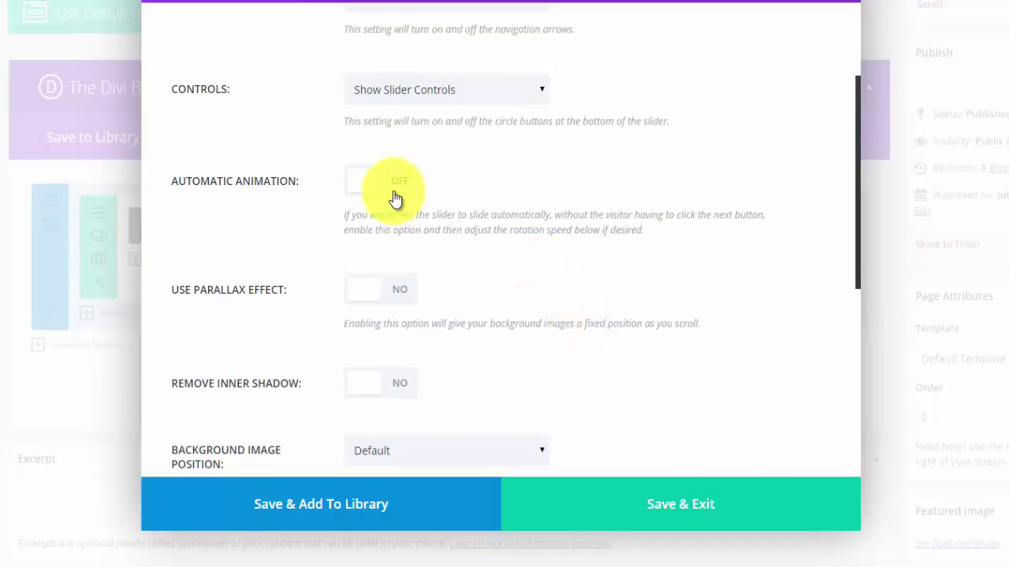
{"action": "left_click", "coordinate": [396, 197]}
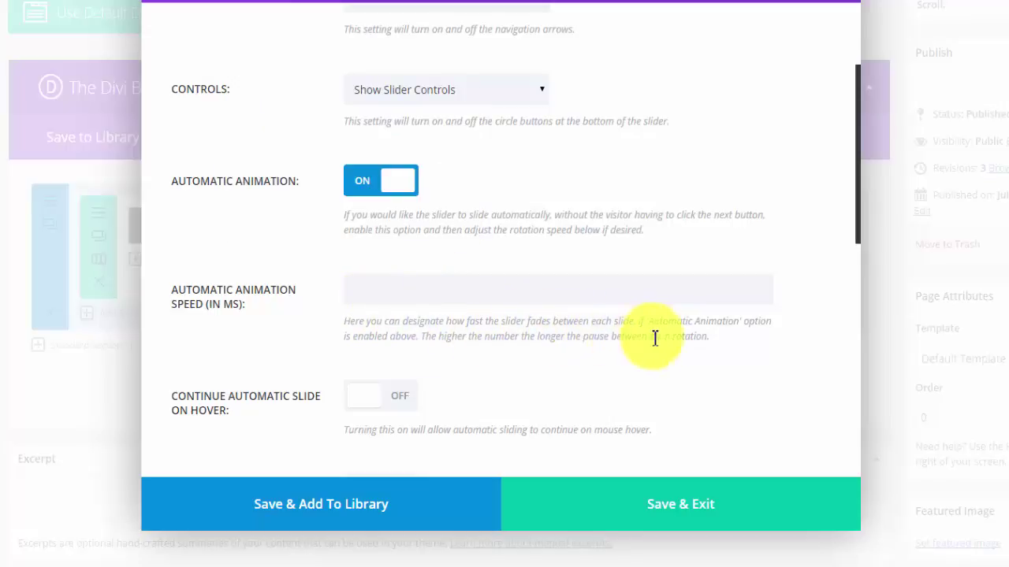
{"action": "scroll", "coordinate": [381, 325], "scroll_direction": "down", "scroll_amount": 2}
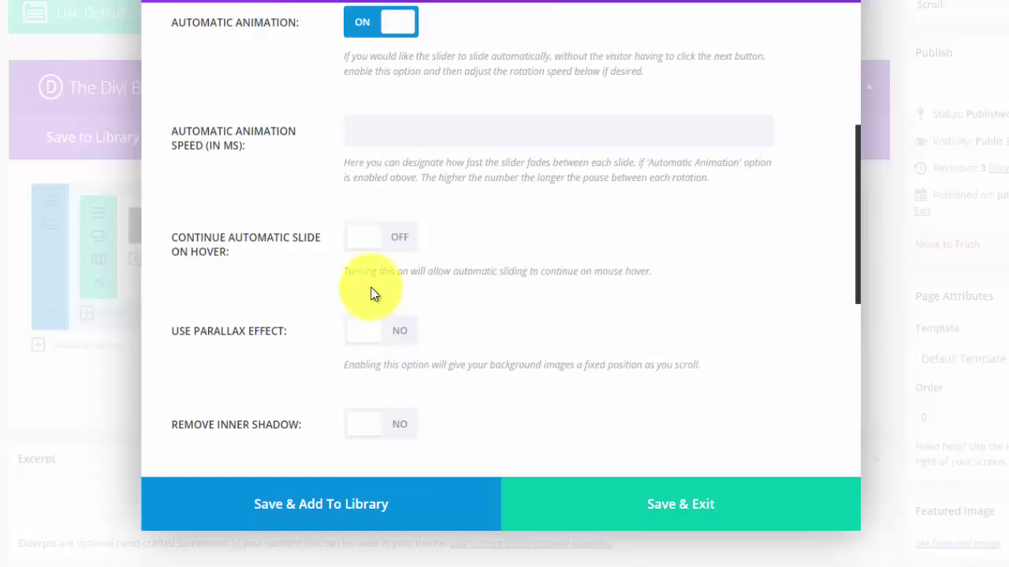
{"action": "scroll", "coordinate": [460, 365], "scroll_direction": "down", "scroll_amount": 2}
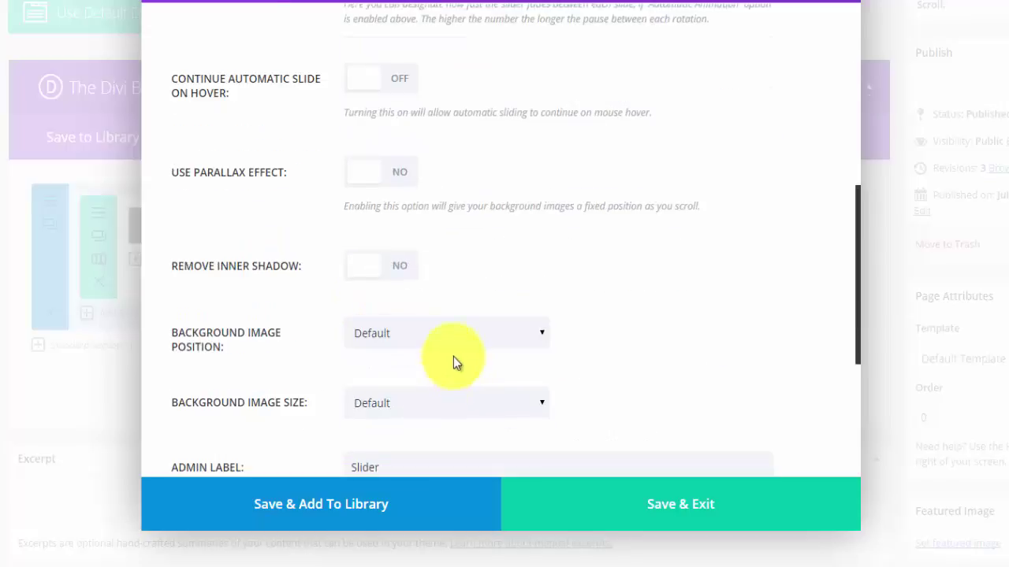
{"action": "scroll", "coordinate": [424, 344], "scroll_direction": "down", "scroll_amount": 4}
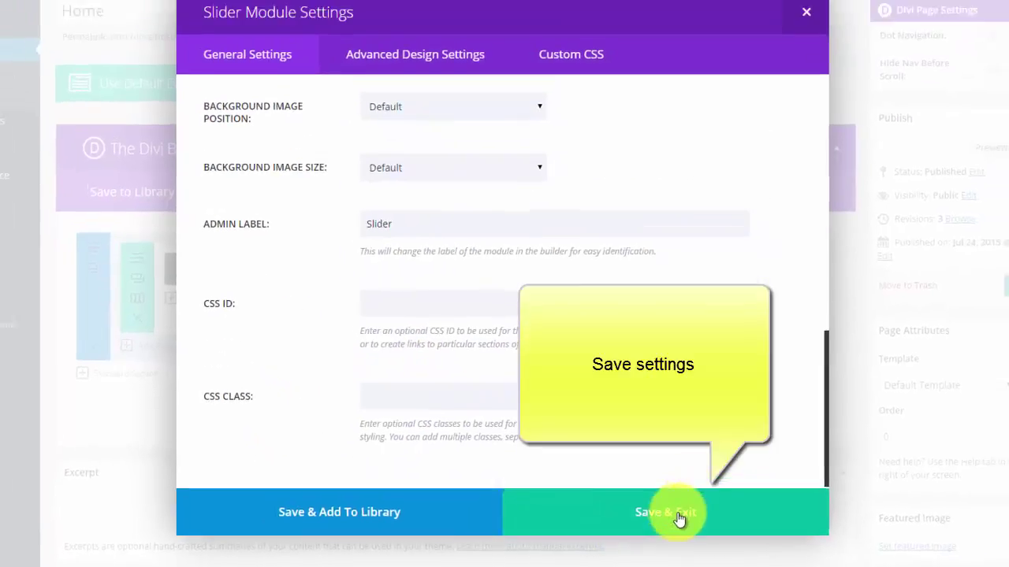
{"action": "left_click", "coordinate": [627, 516]}
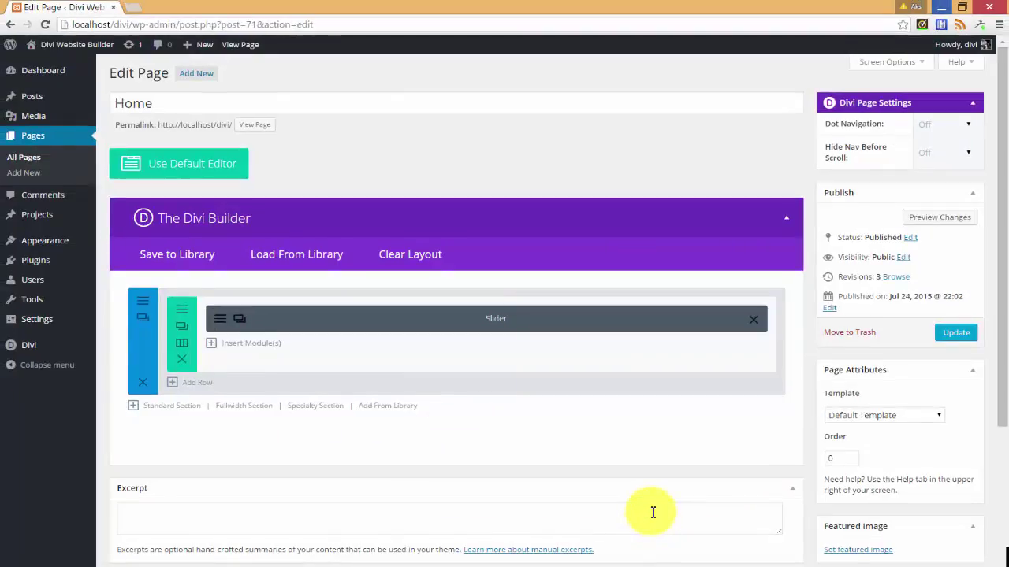
Step: Update the Home page, preview its changes on the front end, and return to the page editor
{"action": "left_click", "coordinate": [956, 333]}
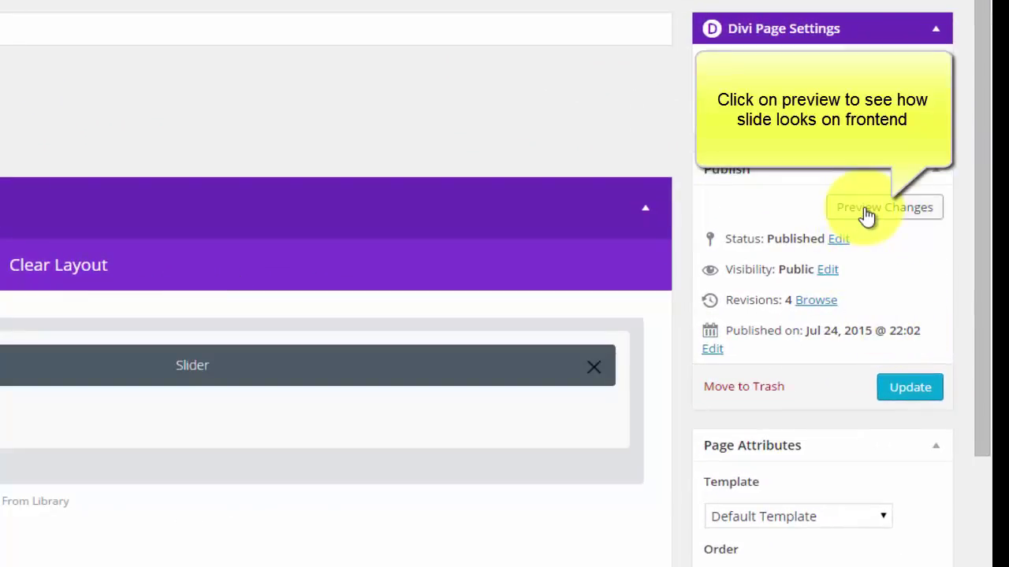
{"action": "left_click", "coordinate": [890, 211]}
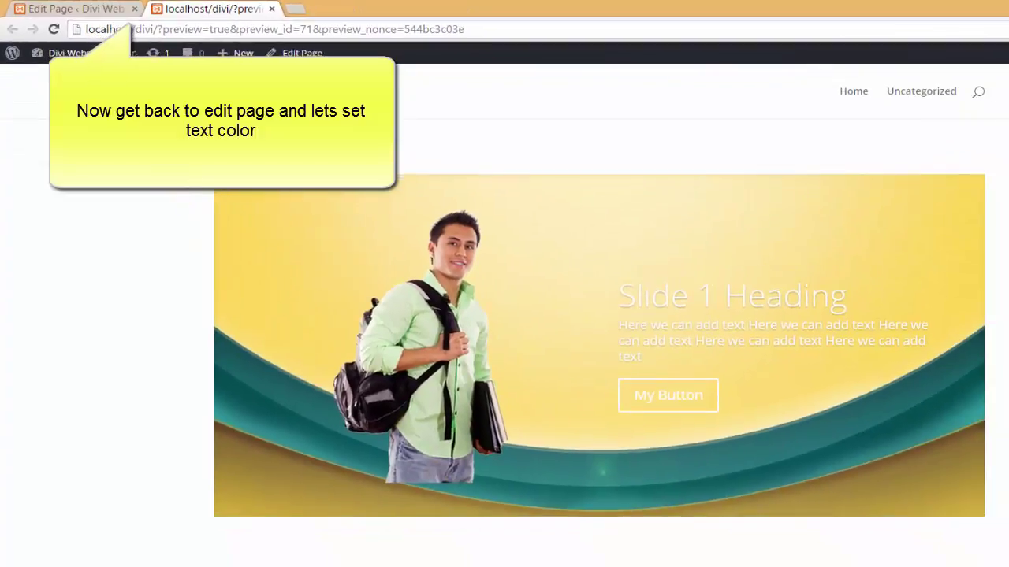
{"action": "left_click", "coordinate": [75, 8]}
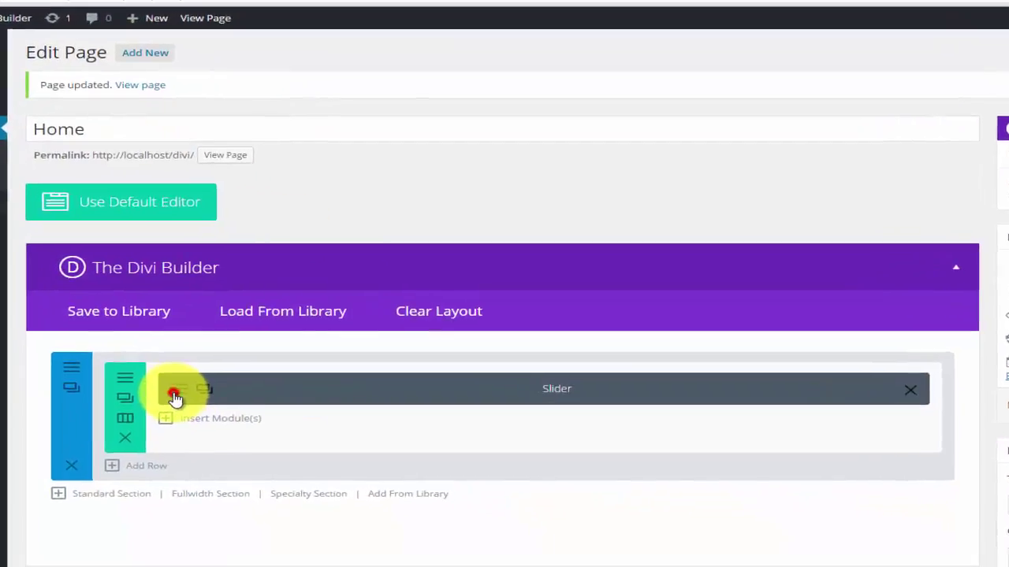
Step: Open the settings of the "Slide 1 Heading" slide from the slider module
{"action": "left_click", "coordinate": [261, 422]}
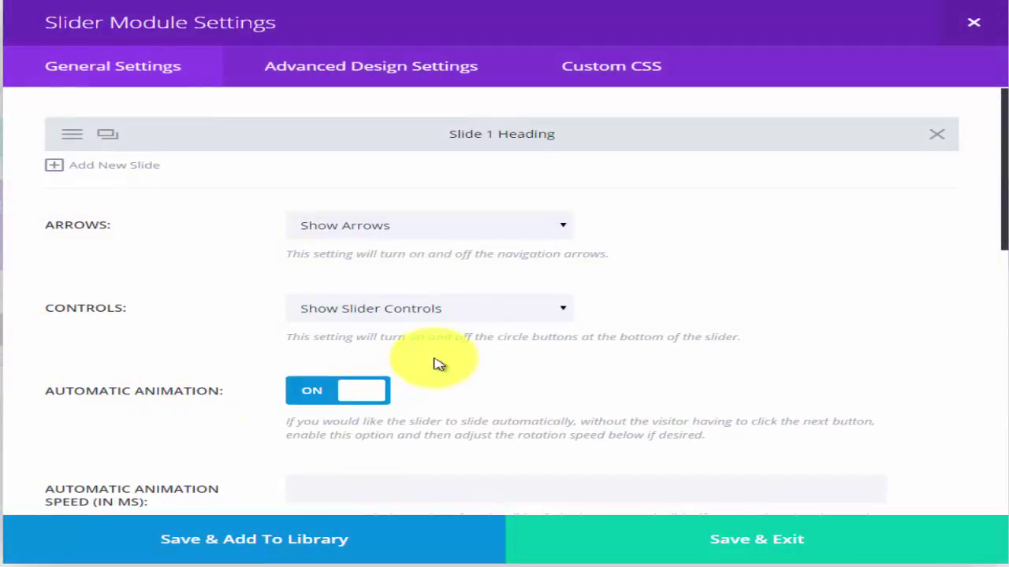
{"action": "scroll", "coordinate": [477, 364], "scroll_direction": "down", "scroll_amount": 4}
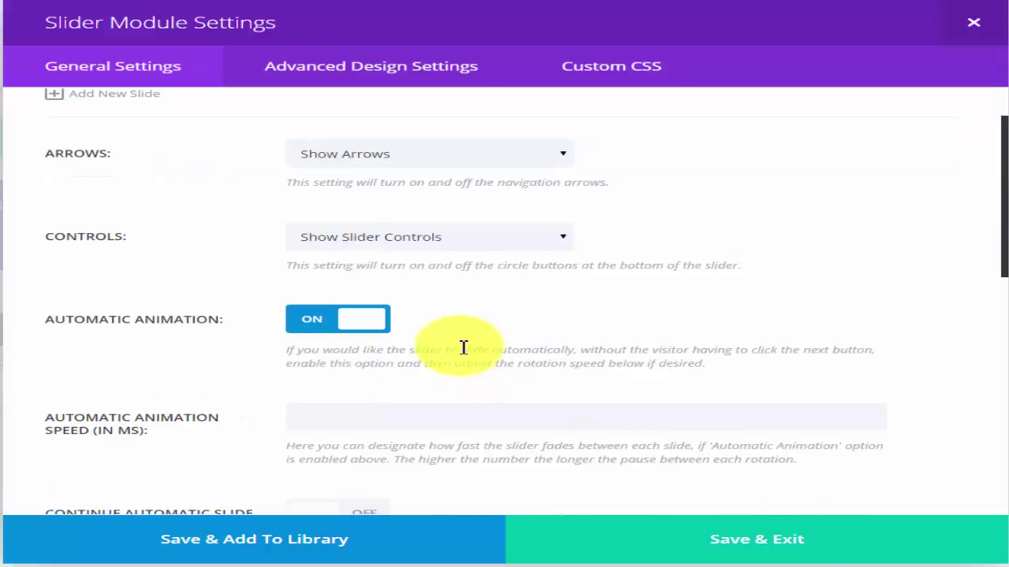
{"action": "scroll", "coordinate": [392, 358], "scroll_direction": "down", "scroll_amount": 5}
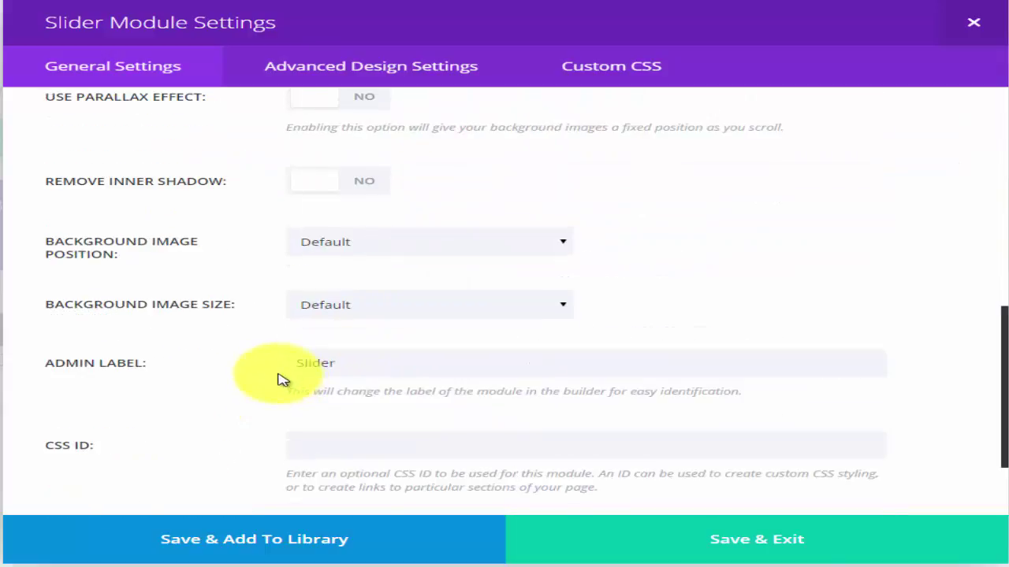
{"action": "scroll", "coordinate": [284, 361], "scroll_direction": "up", "scroll_amount": 10}
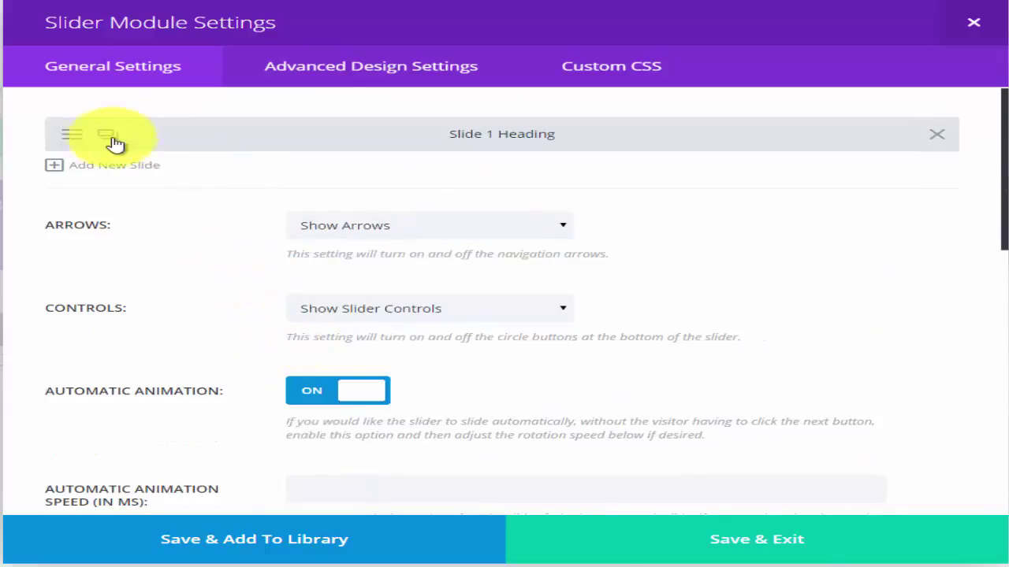
{"action": "left_click", "coordinate": [57, 136]}
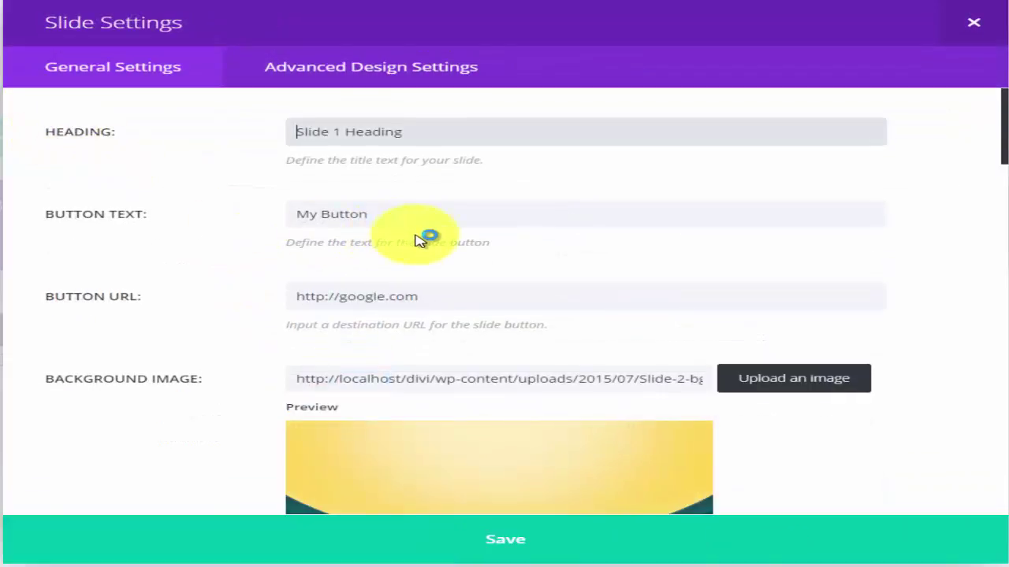
Step: Set the slide's text color to Dark, then save the slide and the slider module
{"action": "scroll", "coordinate": [426, 241], "scroll_direction": "down", "scroll_amount": 4}
{"action": "scroll", "coordinate": [422, 331], "scroll_direction": "down", "scroll_amount": 4}
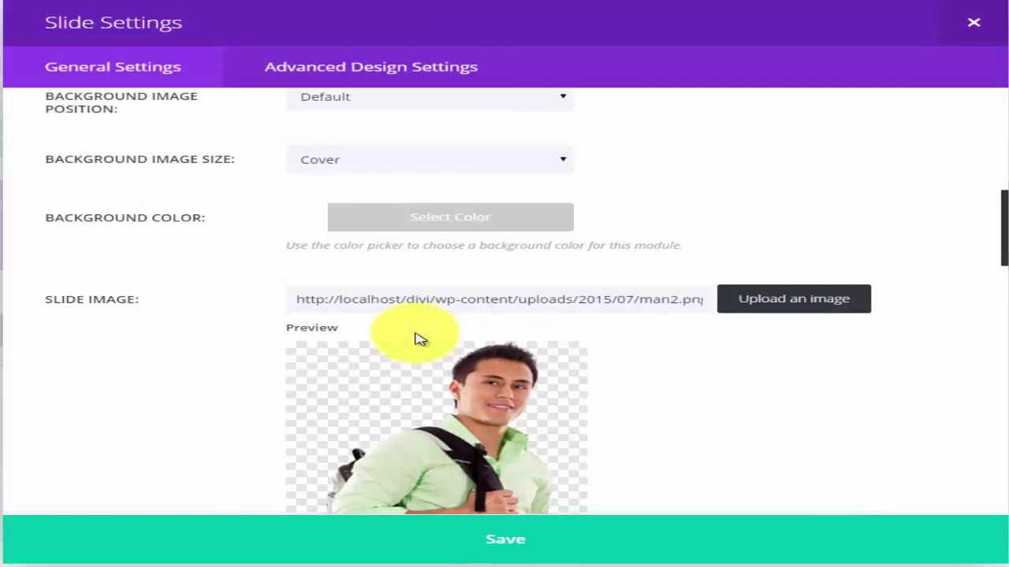
{"action": "scroll", "coordinate": [225, 197], "scroll_direction": "down", "scroll_amount": 8}
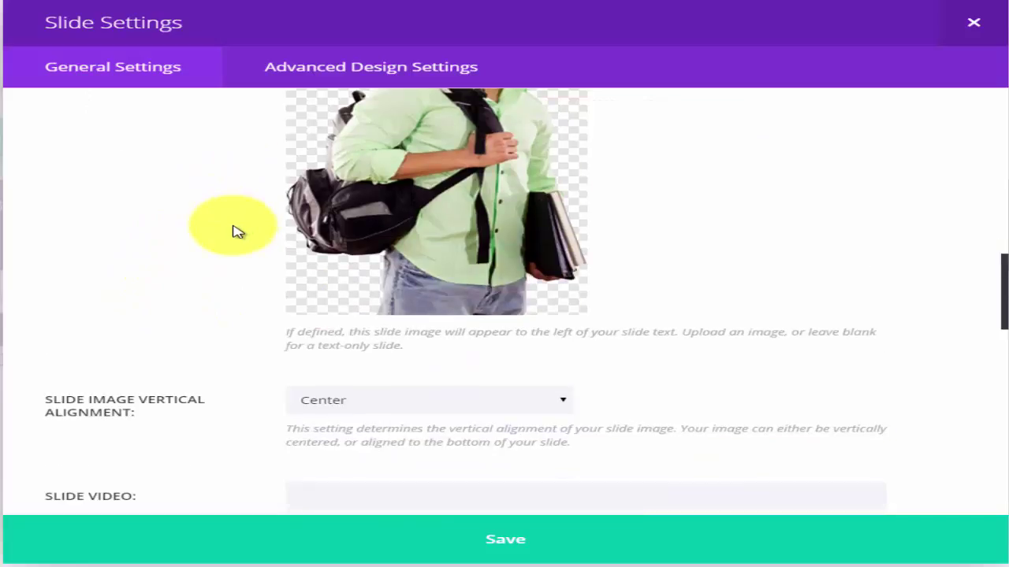
{"action": "left_click", "coordinate": [375, 320]}
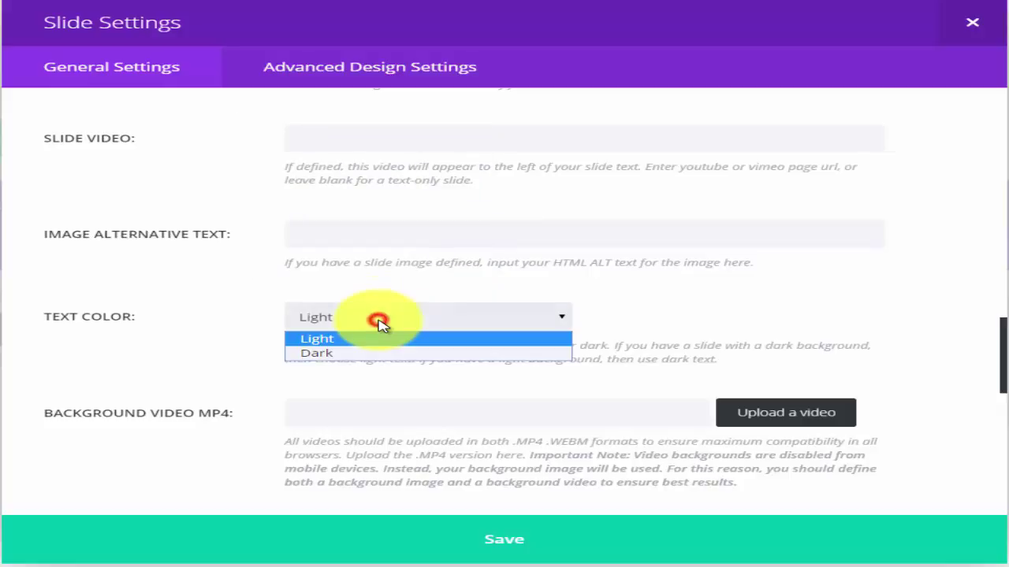
{"action": "left_click", "coordinate": [355, 353]}
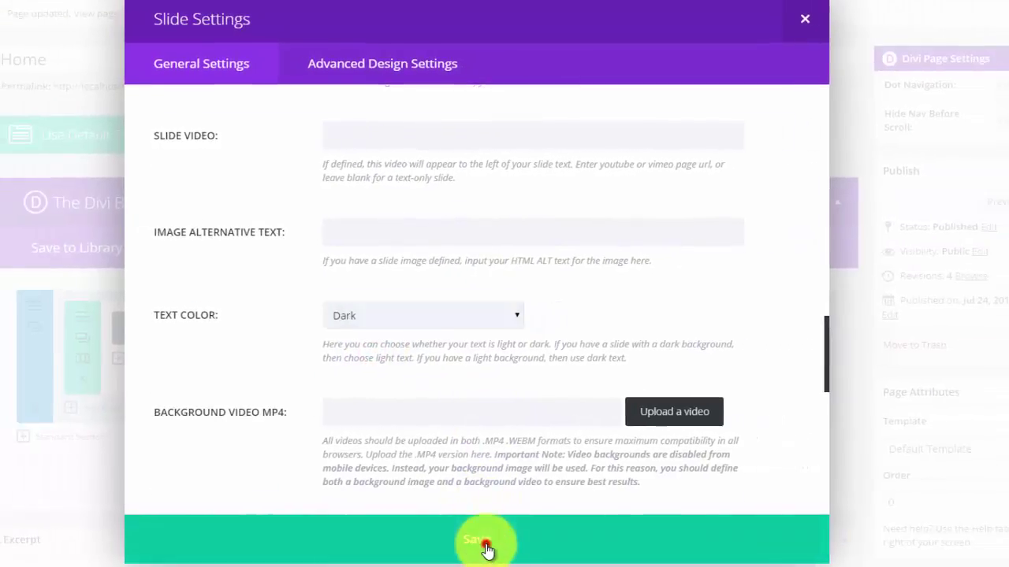
{"action": "left_click", "coordinate": [486, 550]}
{"action": "left_click", "coordinate": [627, 541]}
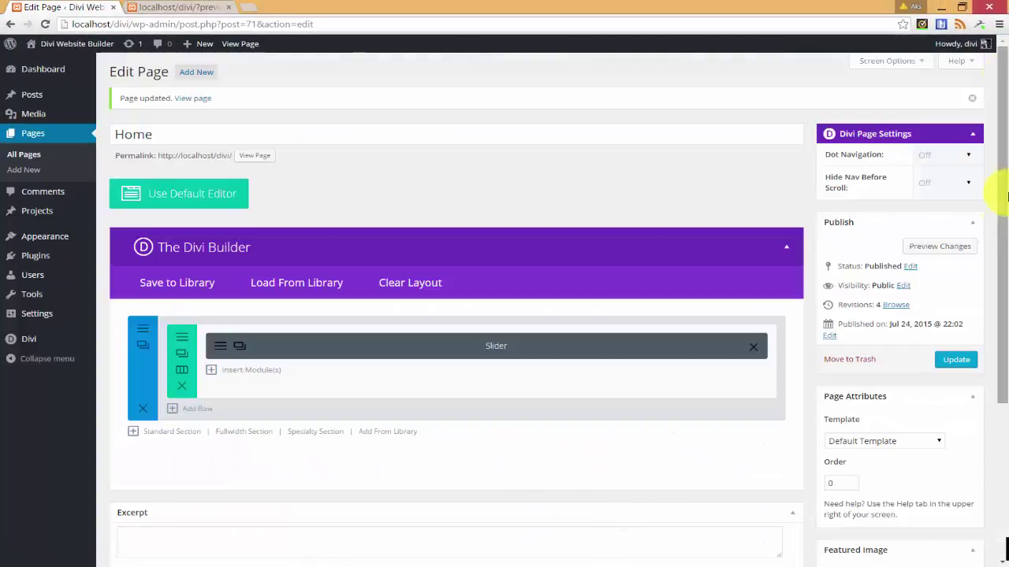
Step: Preview the slide's changed text color on the front end and return to the page editor
{"action": "left_click", "coordinate": [940, 245]}
{"action": "left_click", "coordinate": [190, 7]}
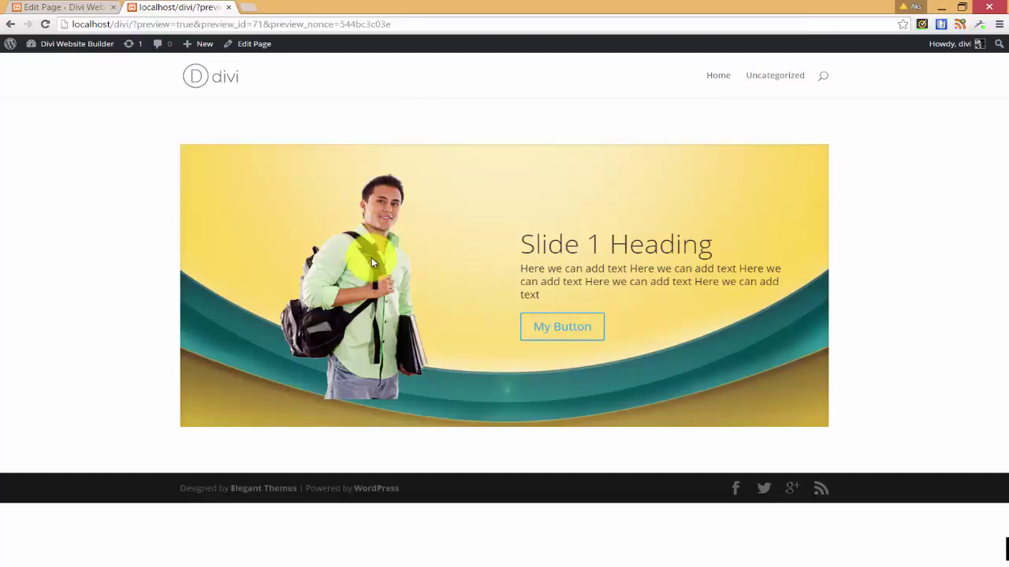
{"action": "left_click", "coordinate": [61, 8]}
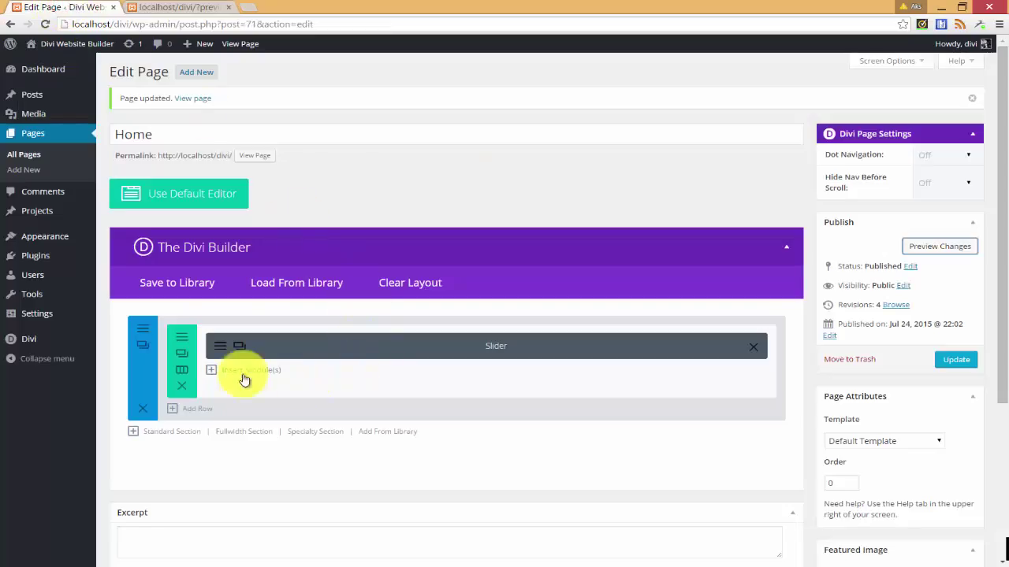
{"action": "left_click", "coordinate": [217, 346]}
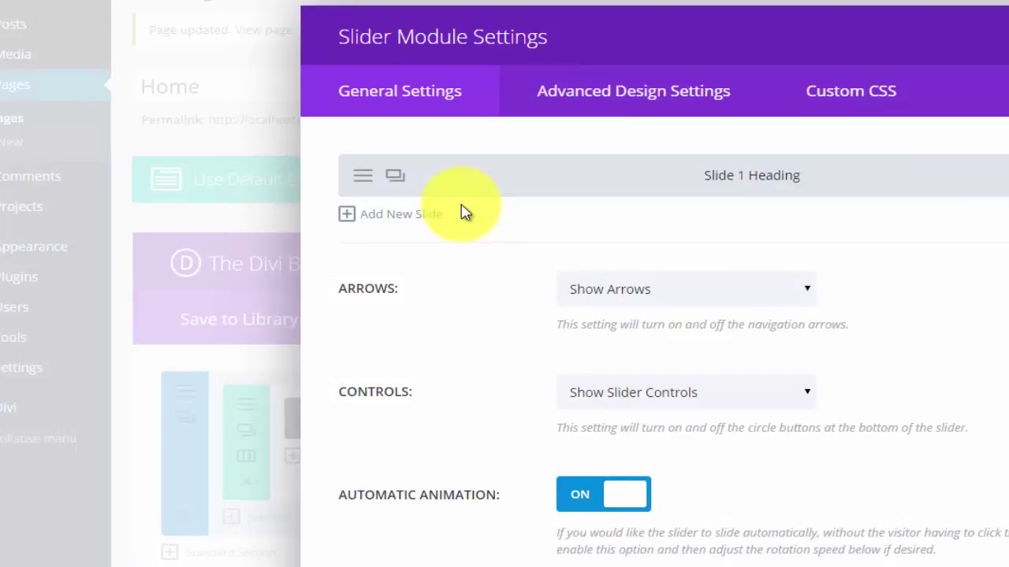
{"action": "left_click", "coordinate": [385, 214]}
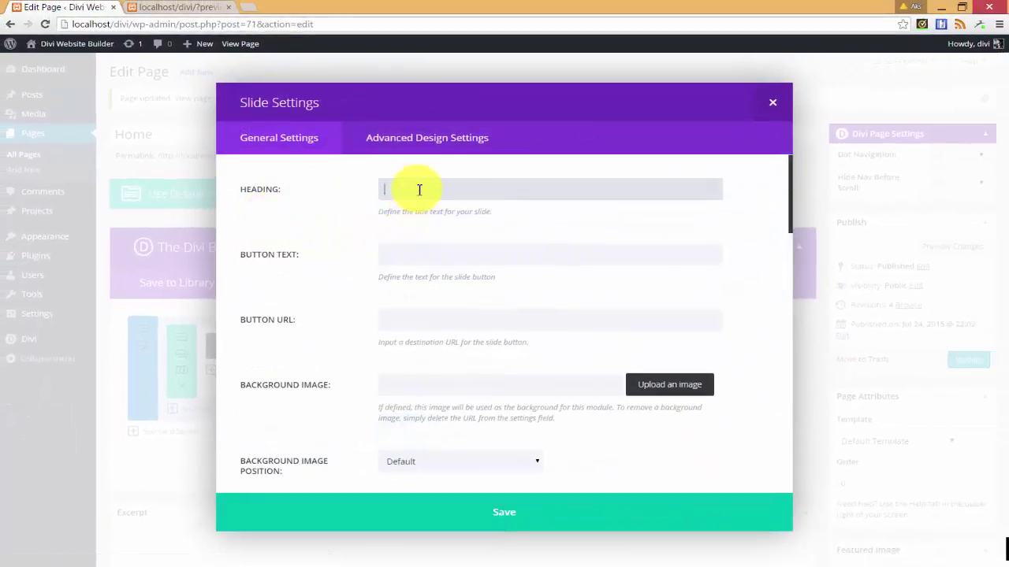
{"action": "type", "text": "Slide 2 Heading"}
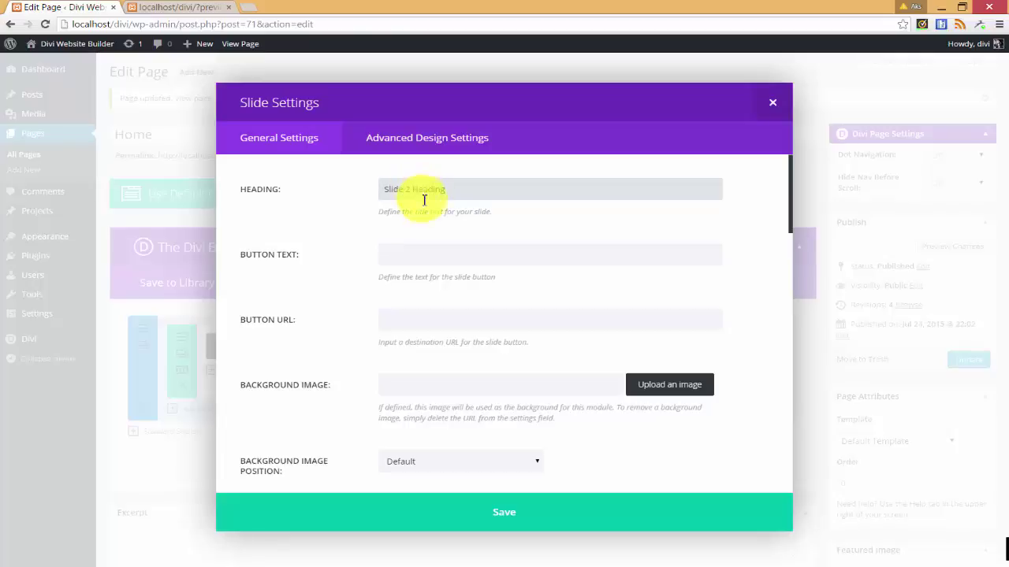
{"action": "left_click", "coordinate": [442, 254]}
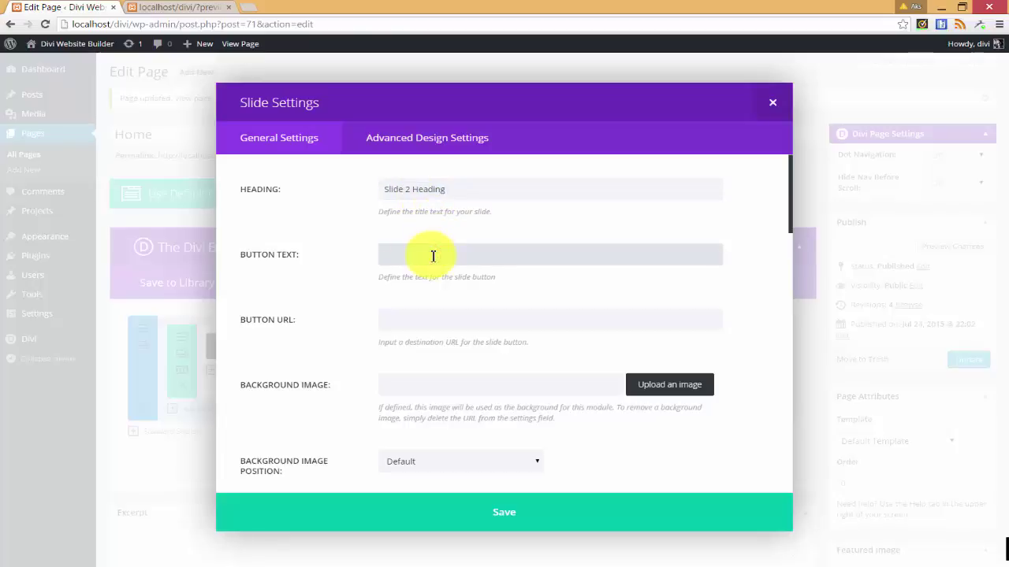
{"action": "type", "text": "My Button"}
{"action": "left_click", "coordinate": [425, 323]}
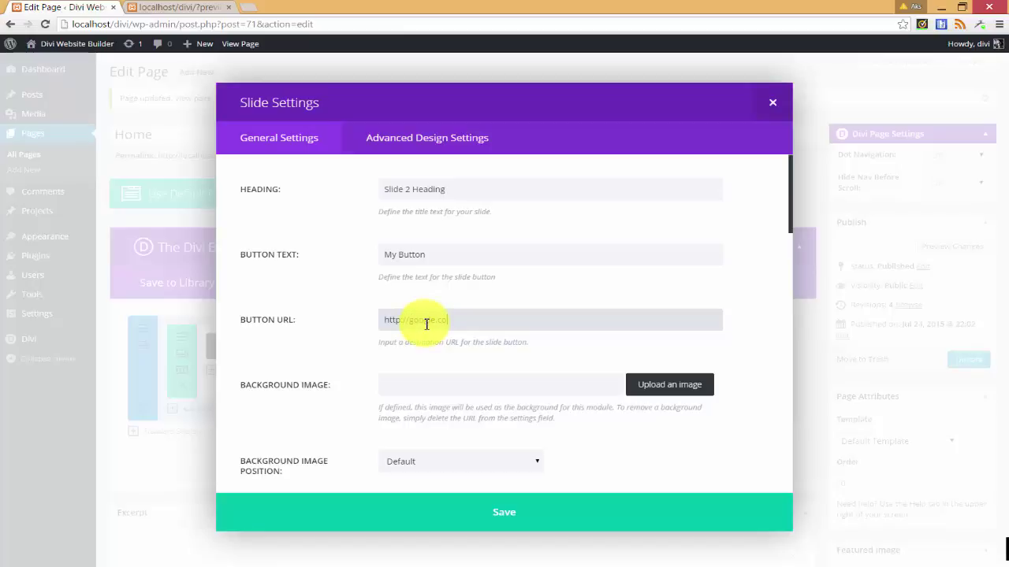
Step: Set slide1-bg.jpg from the media library as the new slide's background image, with background image size Cover
{"action": "left_click", "coordinate": [670, 389]}
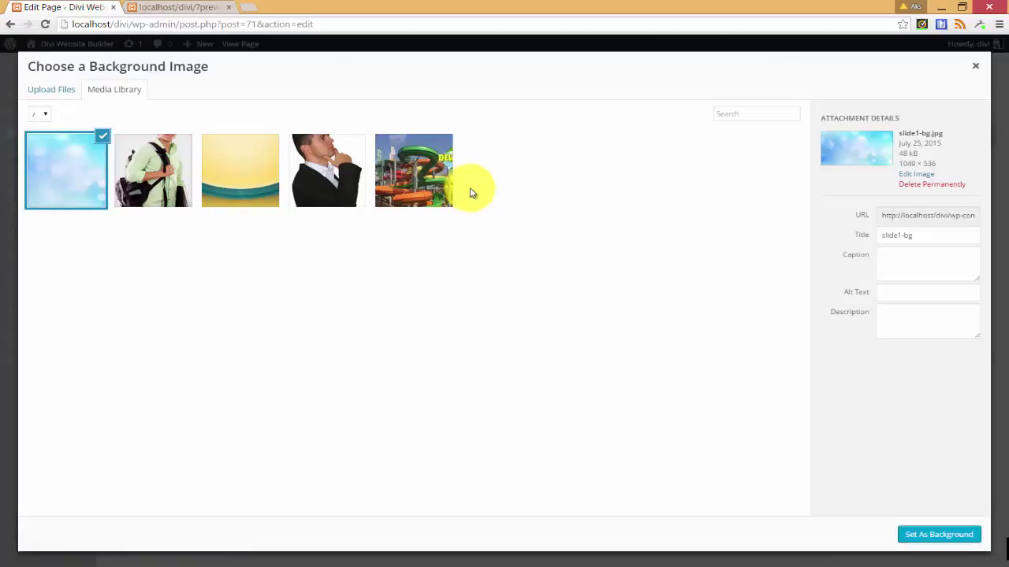
{"action": "left_click", "coordinate": [917, 542]}
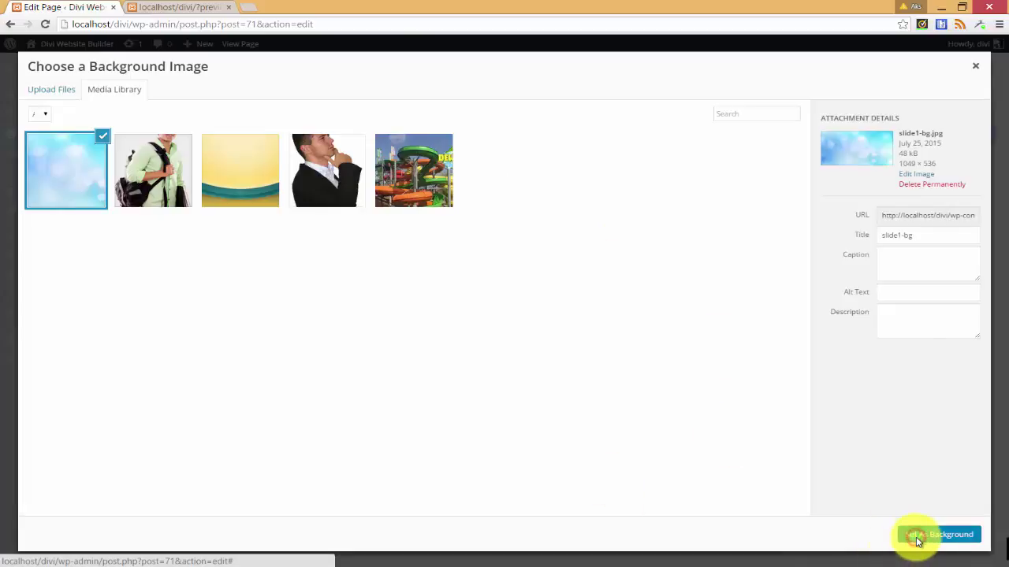
{"action": "scroll", "coordinate": [646, 302], "scroll_direction": "down", "scroll_amount": 2}
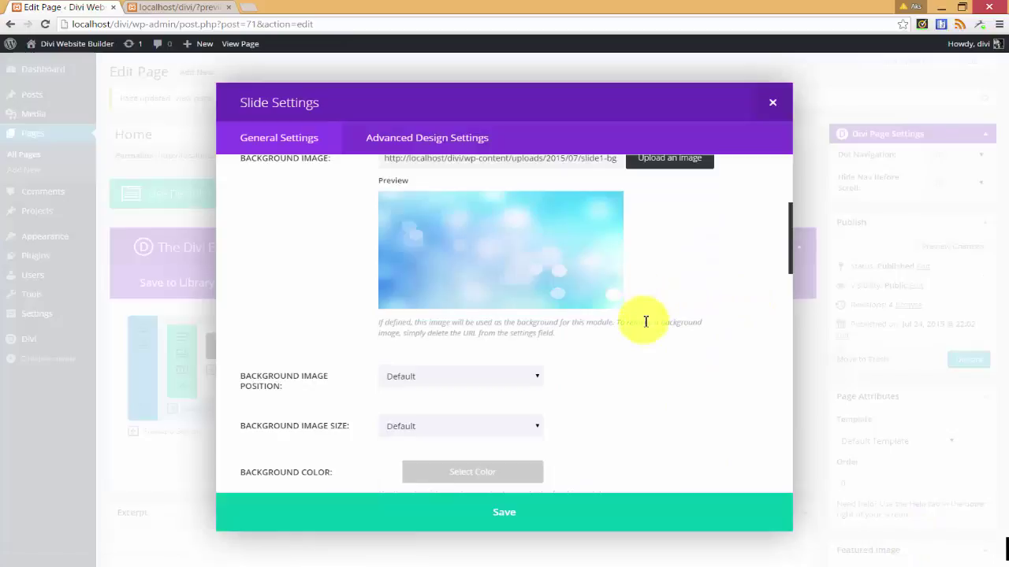
{"action": "scroll", "coordinate": [636, 356], "scroll_direction": "down", "scroll_amount": 2}
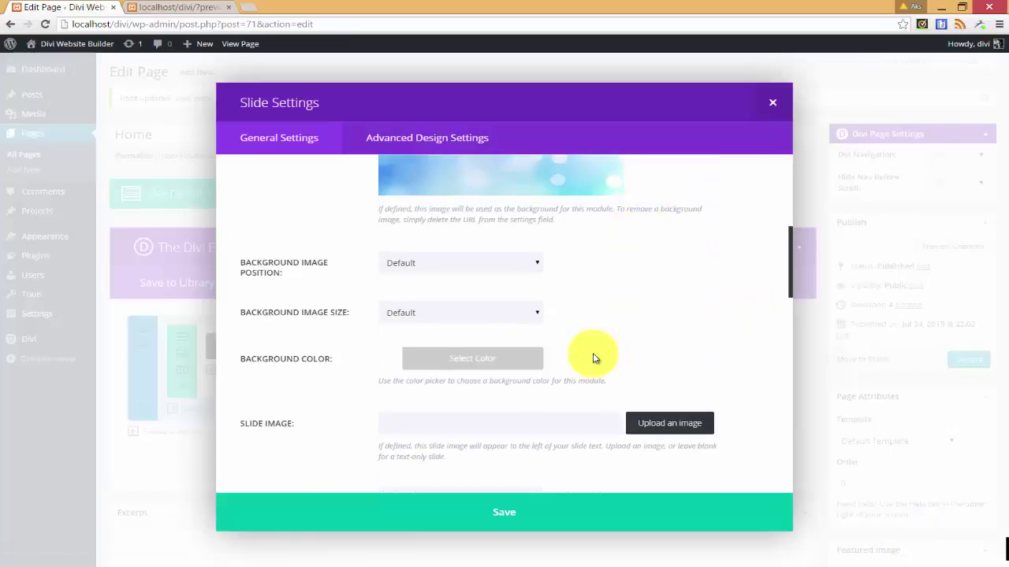
{"action": "left_click", "coordinate": [419, 315]}
{"action": "left_click", "coordinate": [433, 342]}
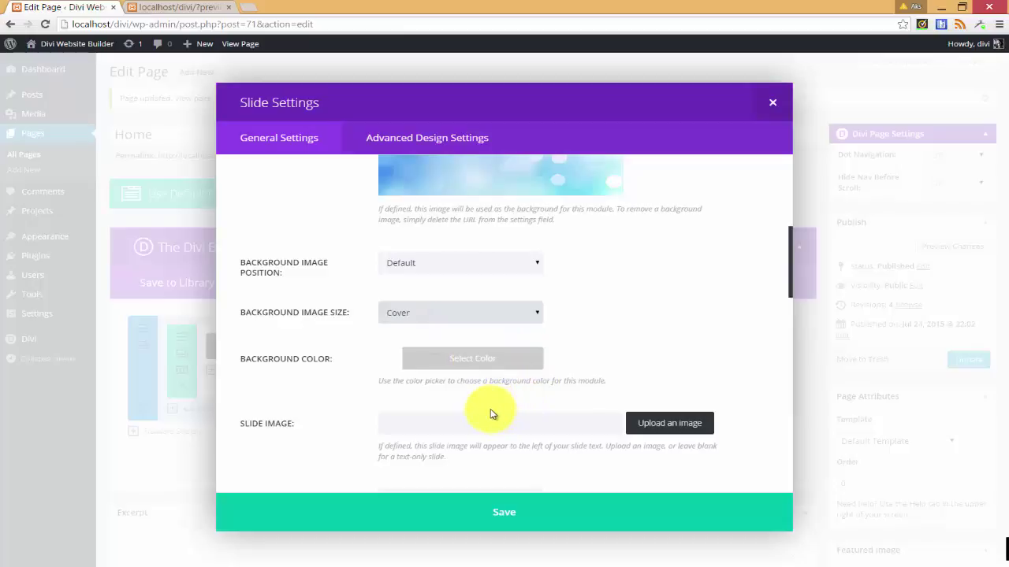
Step: Upload man1.png from the slides folder and set it as the new slide's image
{"action": "left_click", "coordinate": [659, 423]}
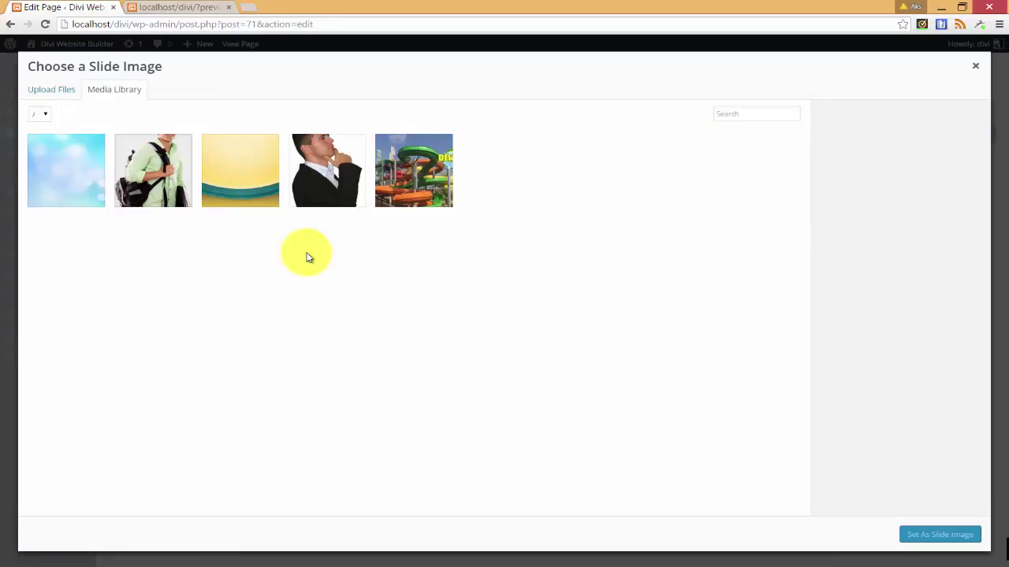
{"action": "left_click", "coordinate": [57, 93]}
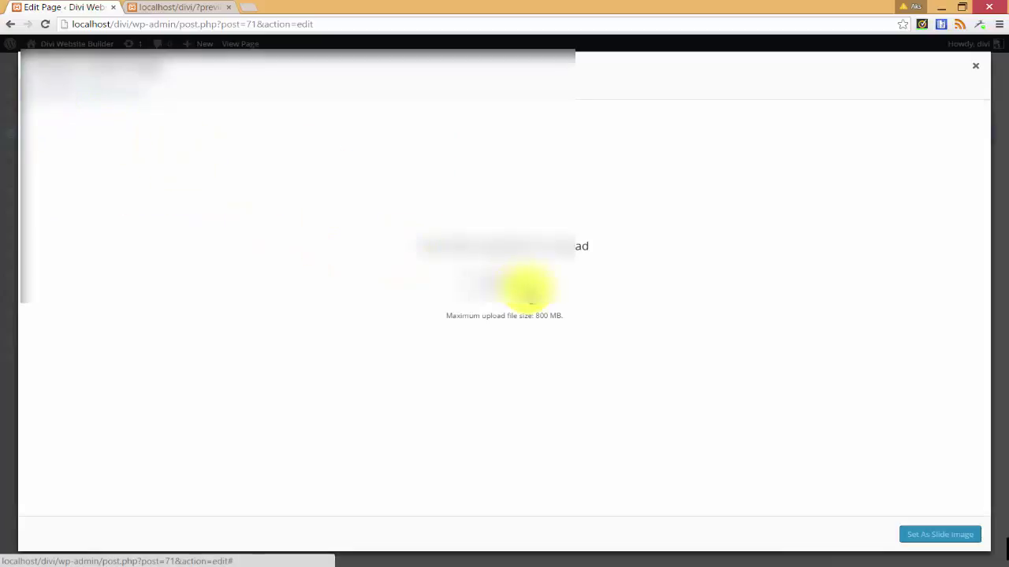
{"action": "left_click", "coordinate": [526, 290]}
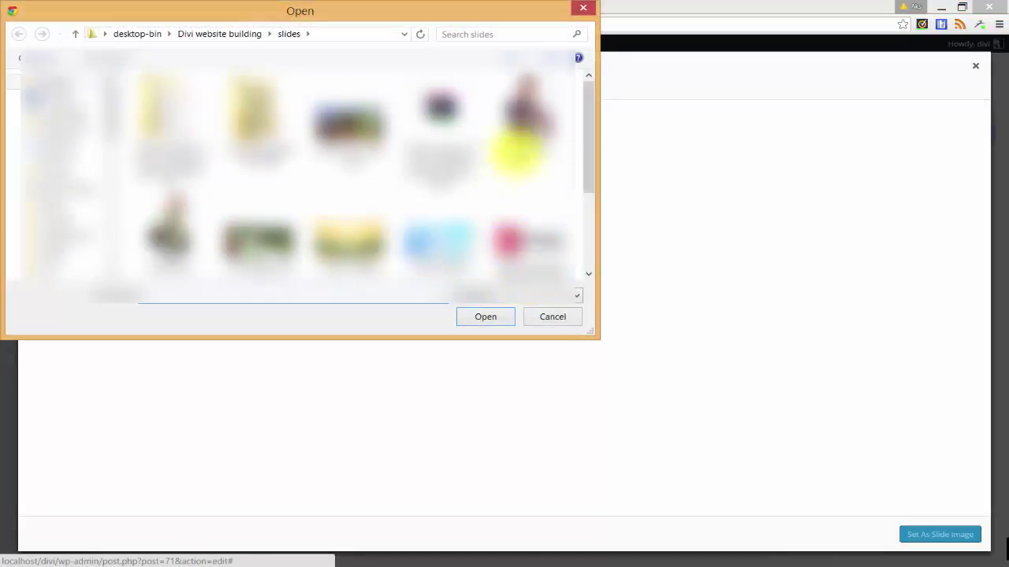
{"action": "double_click", "coordinate": [525, 110]}
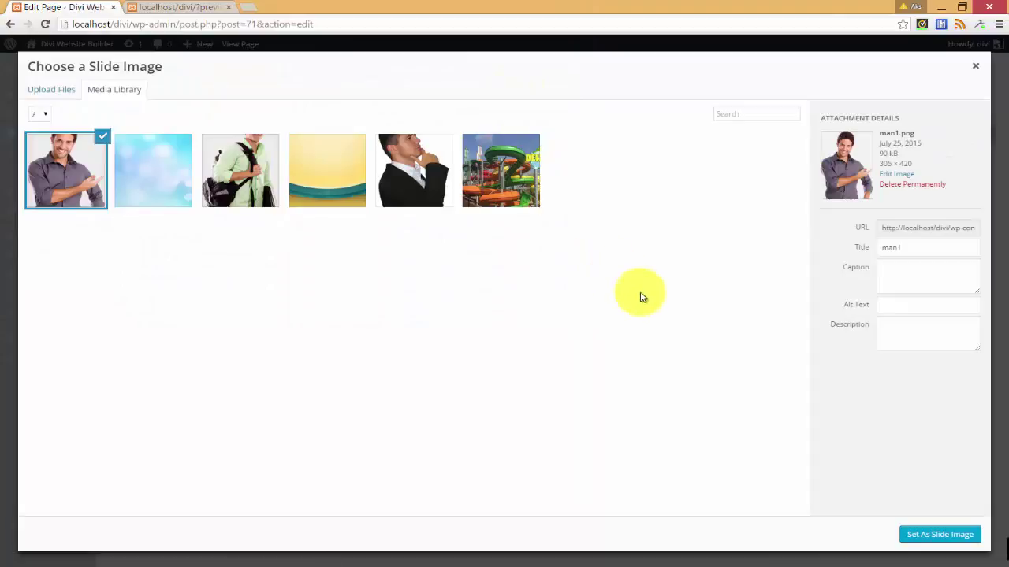
{"action": "left_click", "coordinate": [936, 536]}
Step: Set the second slide's text color to Dark
{"action": "scroll", "coordinate": [613, 344], "scroll_direction": "down", "scroll_amount": 4}
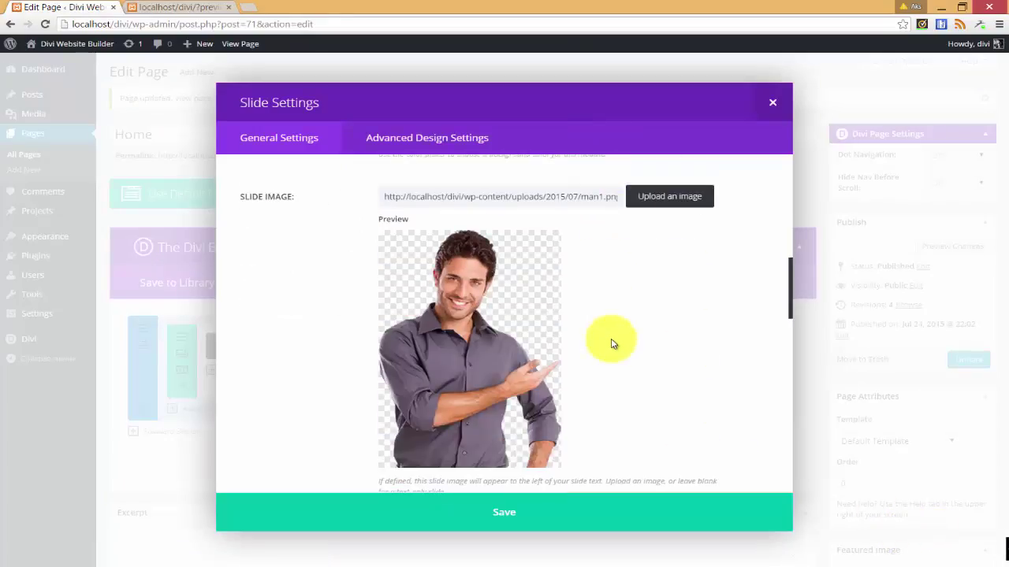
{"action": "scroll", "coordinate": [613, 343], "scroll_direction": "down", "scroll_amount": 3}
{"action": "scroll", "coordinate": [441, 376], "scroll_direction": "down", "scroll_amount": 1}
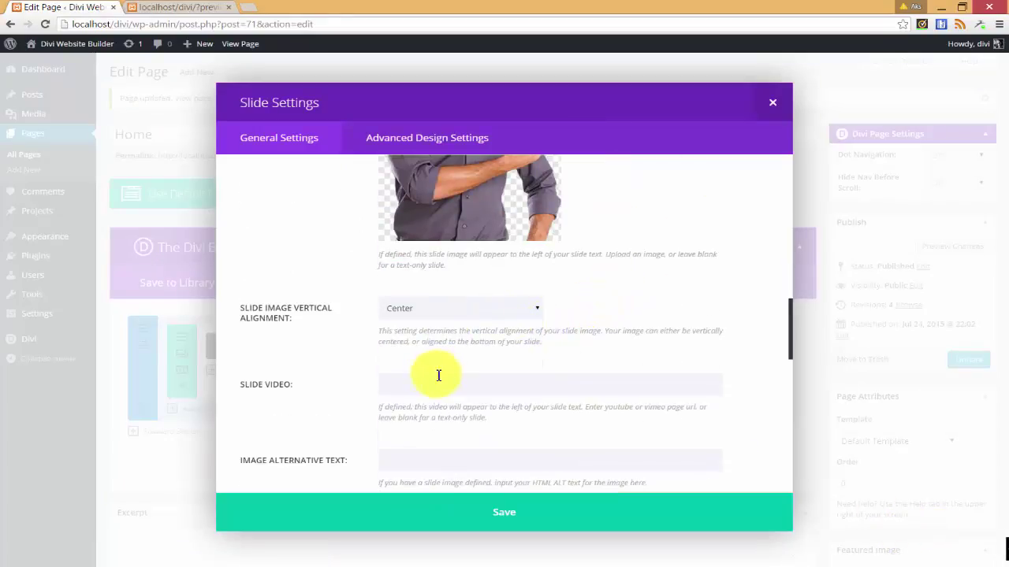
{"action": "scroll", "coordinate": [429, 382], "scroll_direction": "down", "scroll_amount": 1}
{"action": "scroll", "coordinate": [418, 387], "scroll_direction": "down", "scroll_amount": 1}
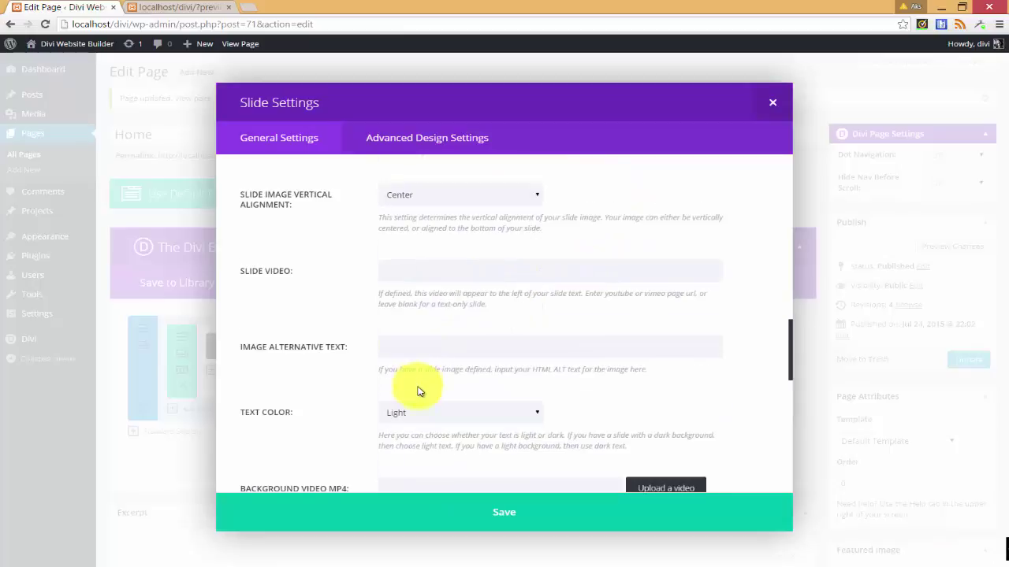
{"action": "left_click", "coordinate": [454, 418]}
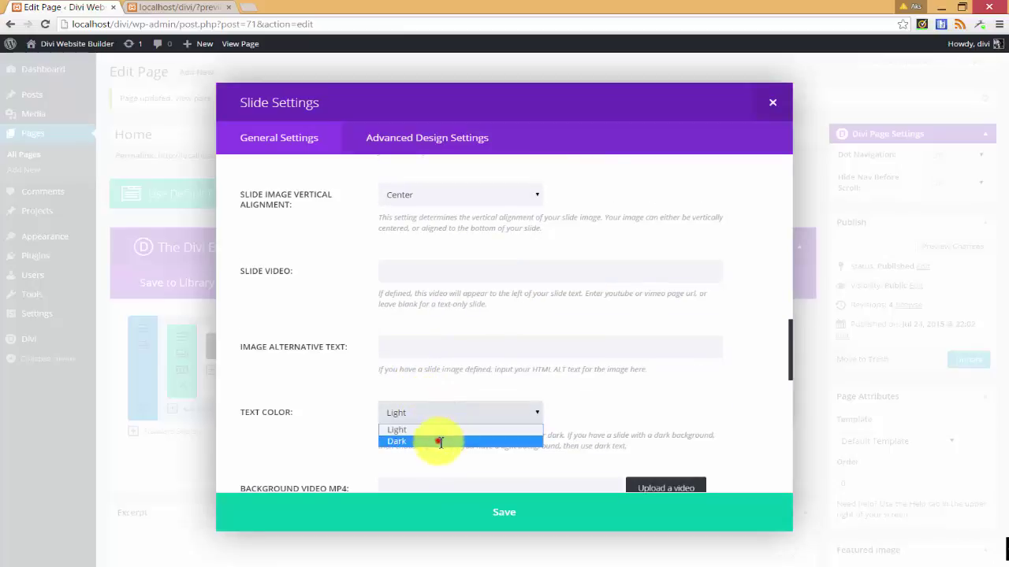
{"action": "left_click", "coordinate": [441, 441]}
Step: Fill the slide's content with "Text content goes here" repeated five times, and save the slide and the slider module
{"action": "scroll", "coordinate": [473, 426], "scroll_direction": "down", "scroll_amount": 6}
{"action": "scroll", "coordinate": [485, 417], "scroll_direction": "down", "scroll_amount": 5}
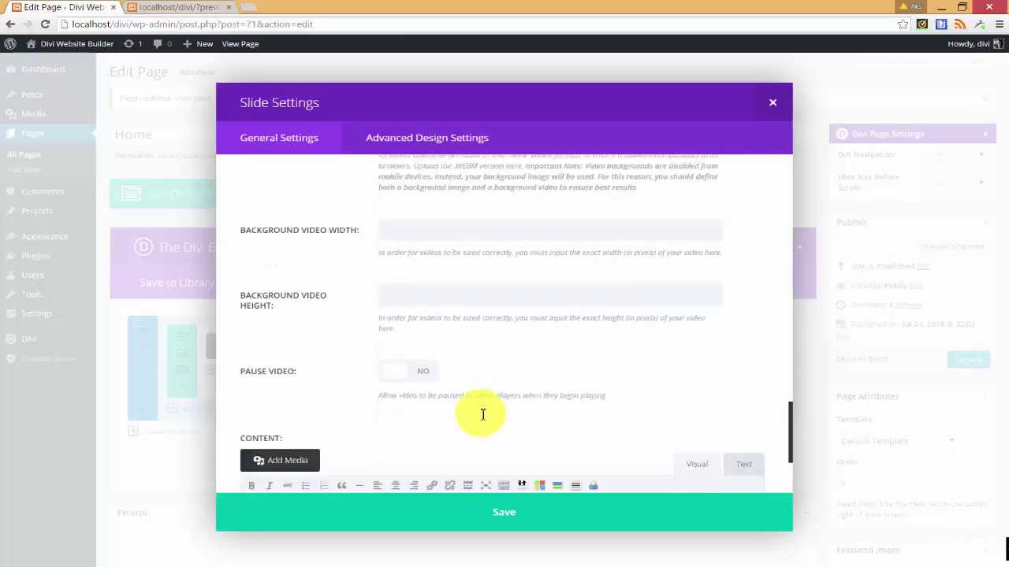
{"action": "left_click", "coordinate": [373, 379]}
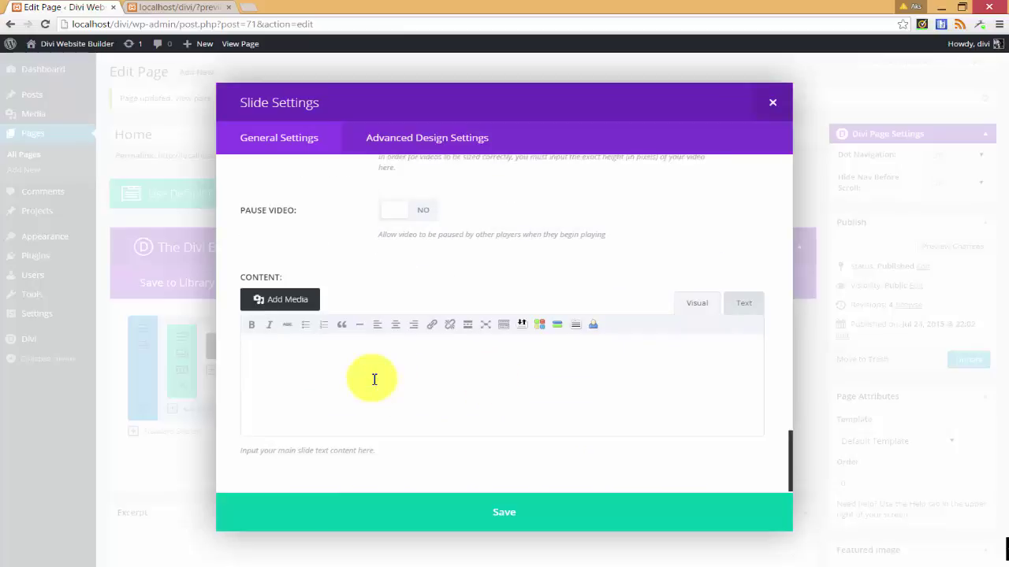
{"action": "type", "text": "Text content goes here"}
{"action": "left_click_drag", "start_coordinate": [363, 361], "coordinate": [228, 374]}
{"action": "key", "text": "ctrl+c"}
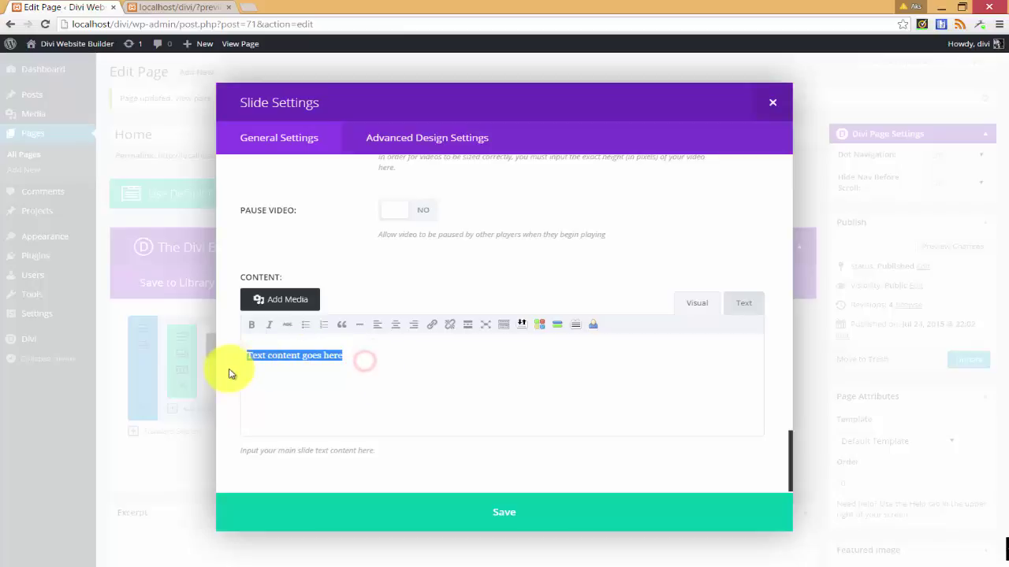
{"action": "left_click", "coordinate": [357, 355]}
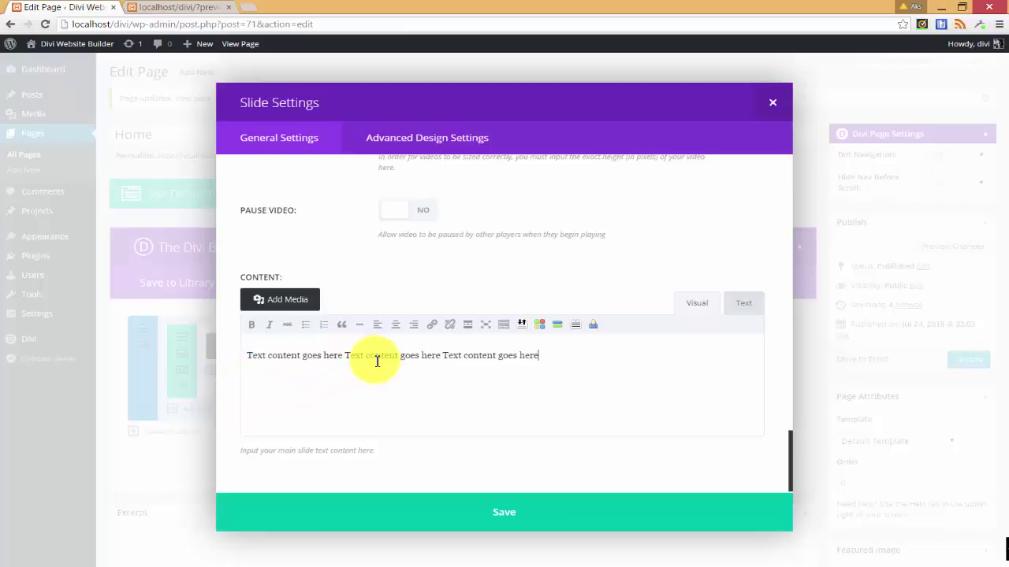
{"action": "key", "text": "ctrl+v"}
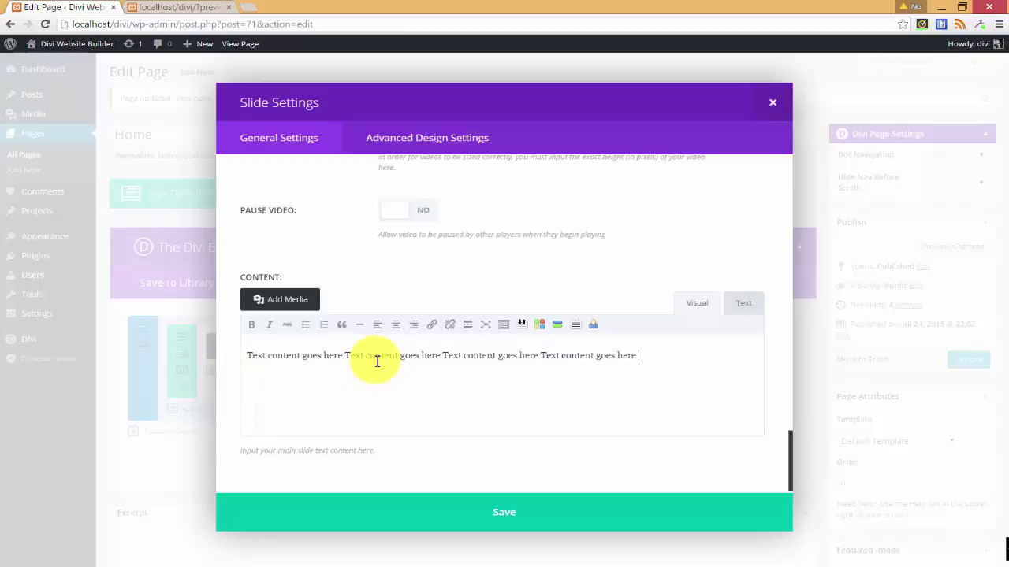
{"action": "left_click", "coordinate": [498, 515]}
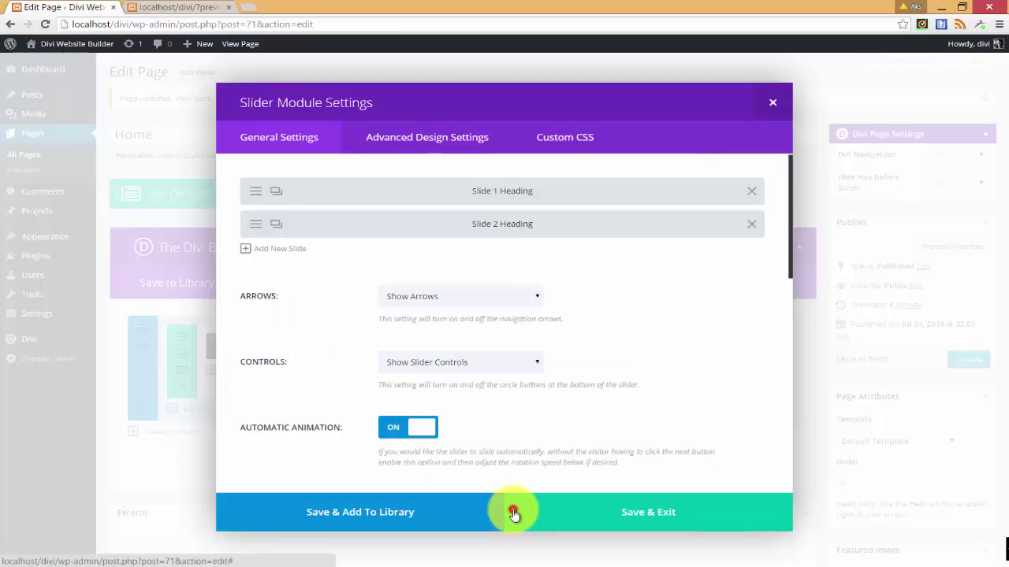
{"action": "left_click", "coordinate": [610, 528]}
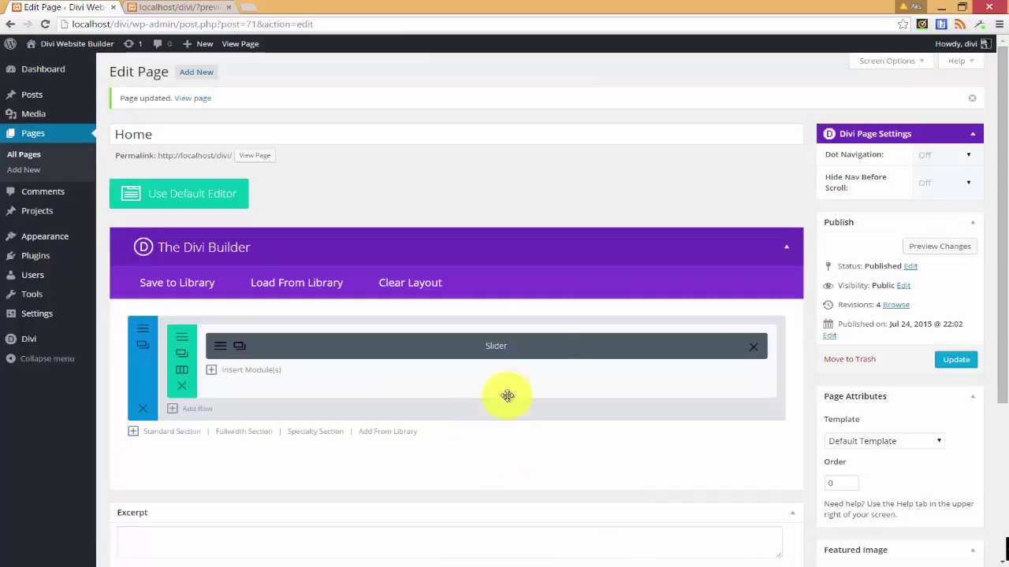
Step: Preview the page on the front end, switch between both slides to check them, and return to the page editor
{"action": "left_click", "coordinate": [956, 247]}
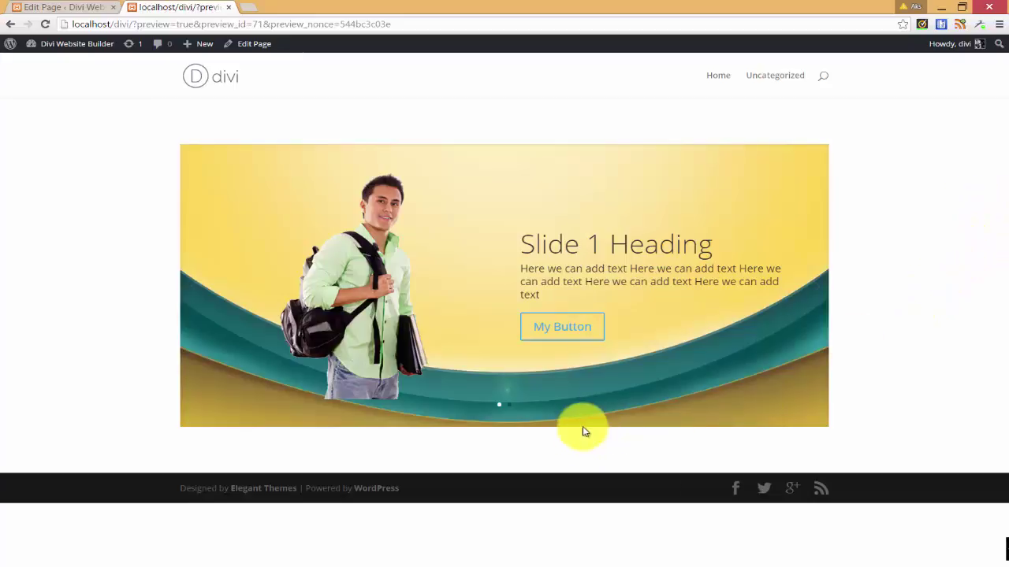
{"action": "left_click", "coordinate": [510, 405]}
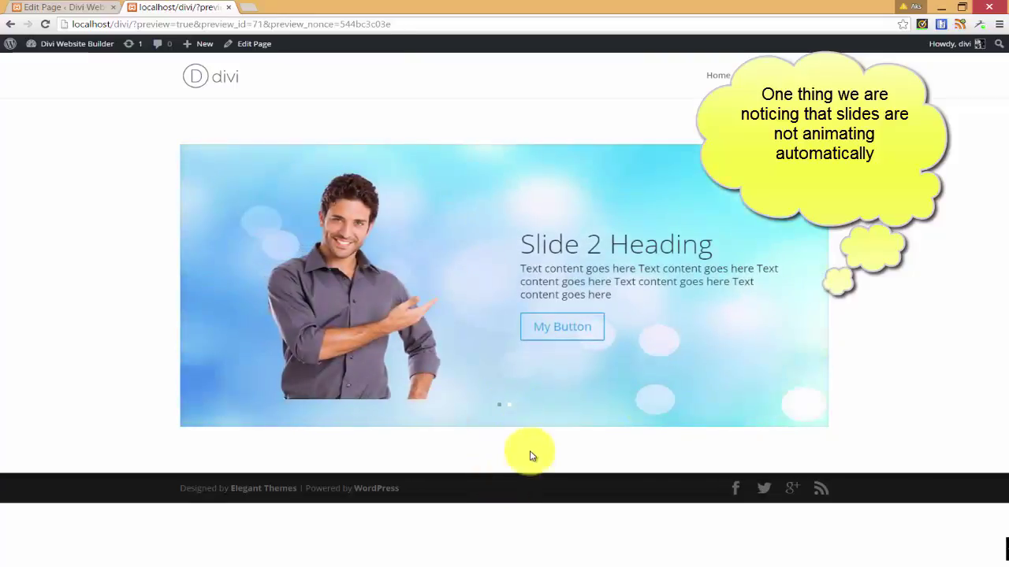
{"action": "left_click", "coordinate": [808, 293]}
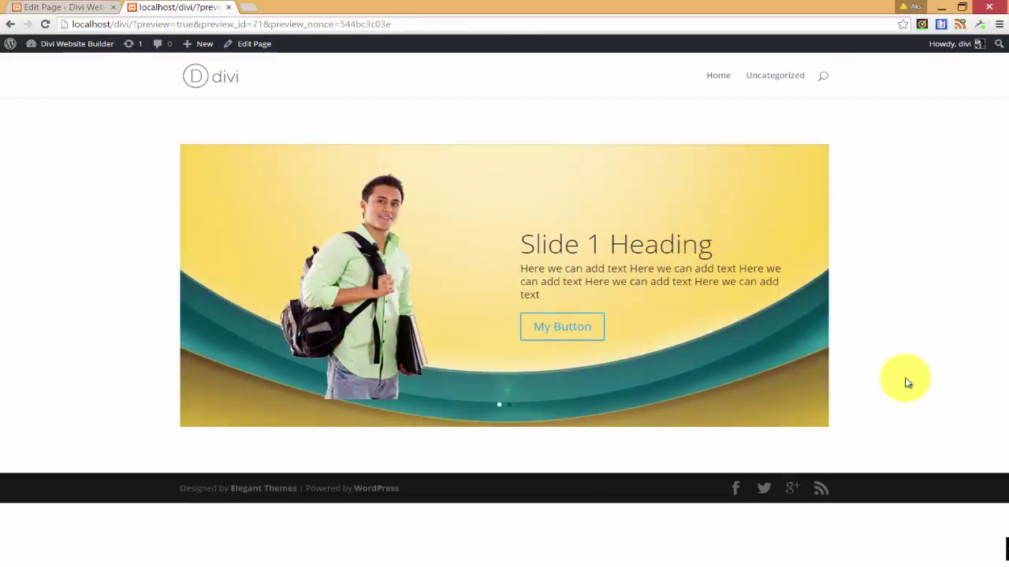
{"action": "left_click", "coordinate": [73, 9]}
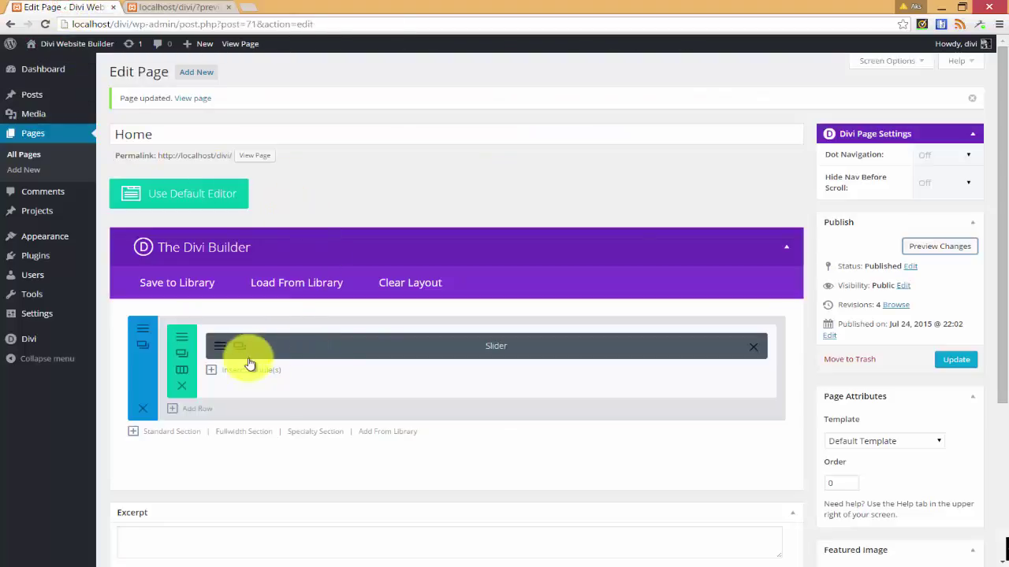
Step: Set the slider module's automatic animation speed to 5000 ms and save the module
{"action": "left_click", "coordinate": [211, 351]}
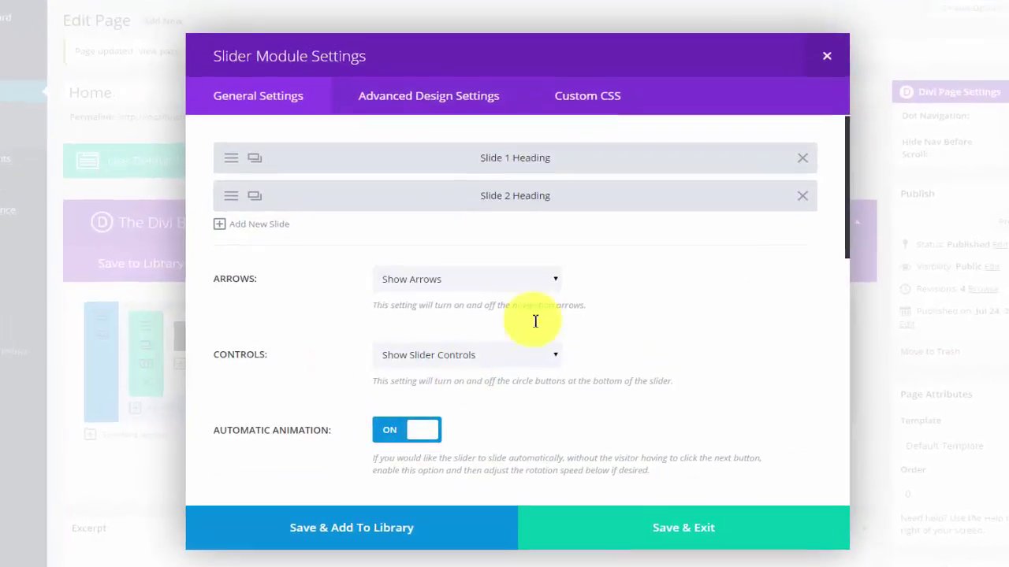
{"action": "scroll", "coordinate": [544, 383], "scroll_direction": "down", "scroll_amount": 3}
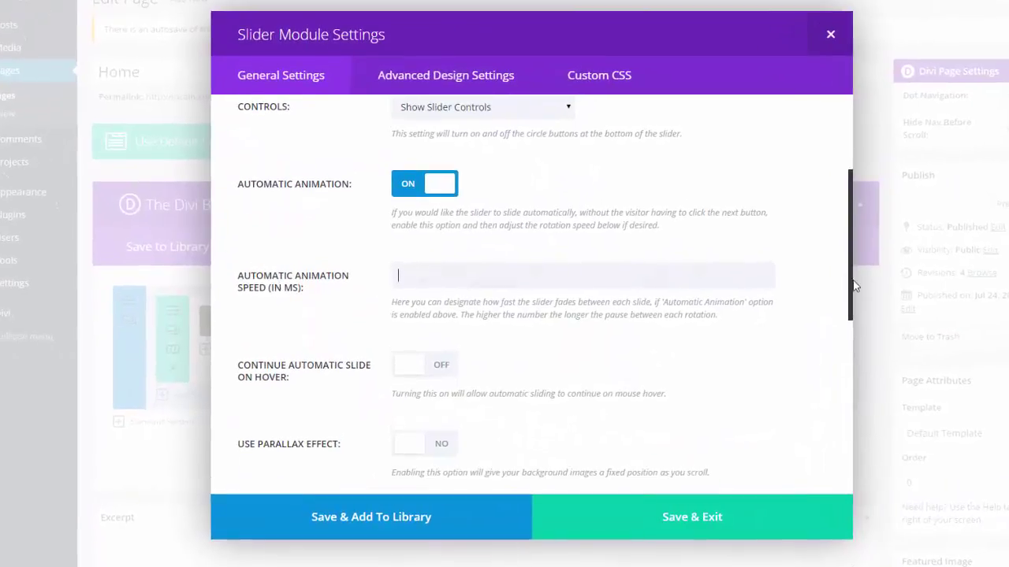
{"action": "scroll", "coordinate": [854, 297], "scroll_direction": "down", "scroll_amount": 1}
{"action": "left_click_drag", "start_coordinate": [854, 296], "coordinate": [849, 271]}
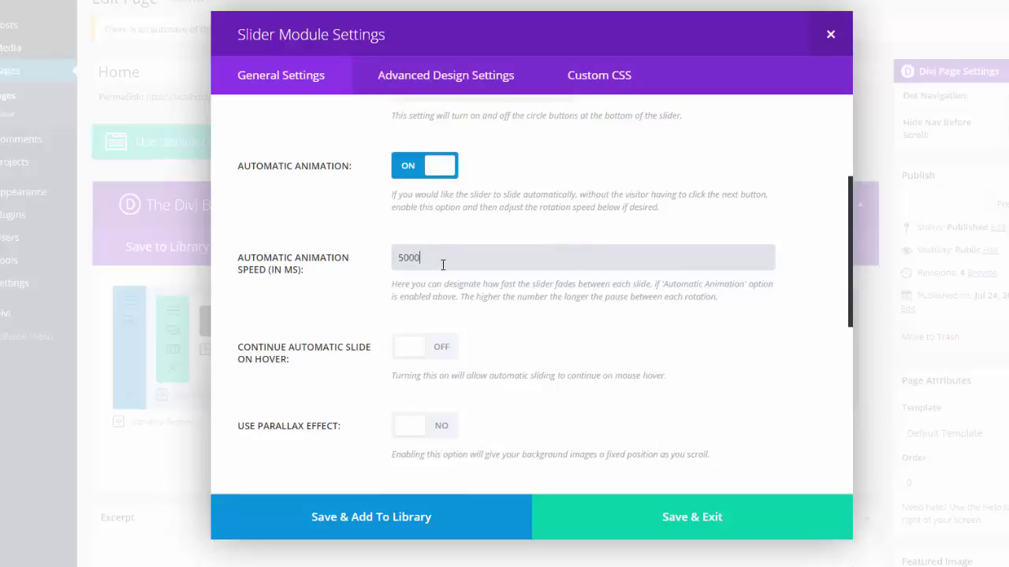
{"action": "left_click", "coordinate": [688, 522]}
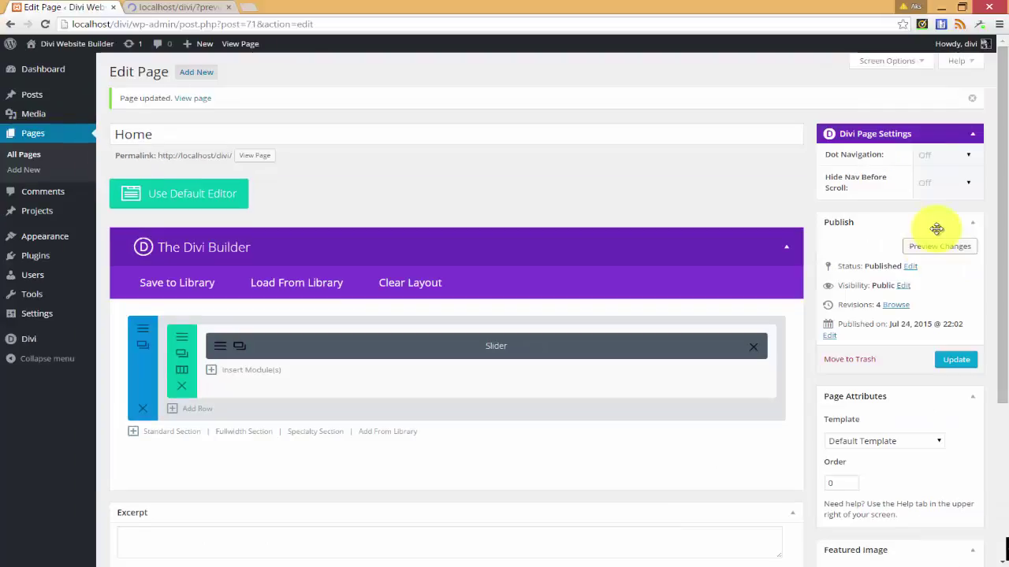
Step: Preview the slider's automatic animation on the front end and return to the page editor
{"action": "left_click", "coordinate": [940, 247]}
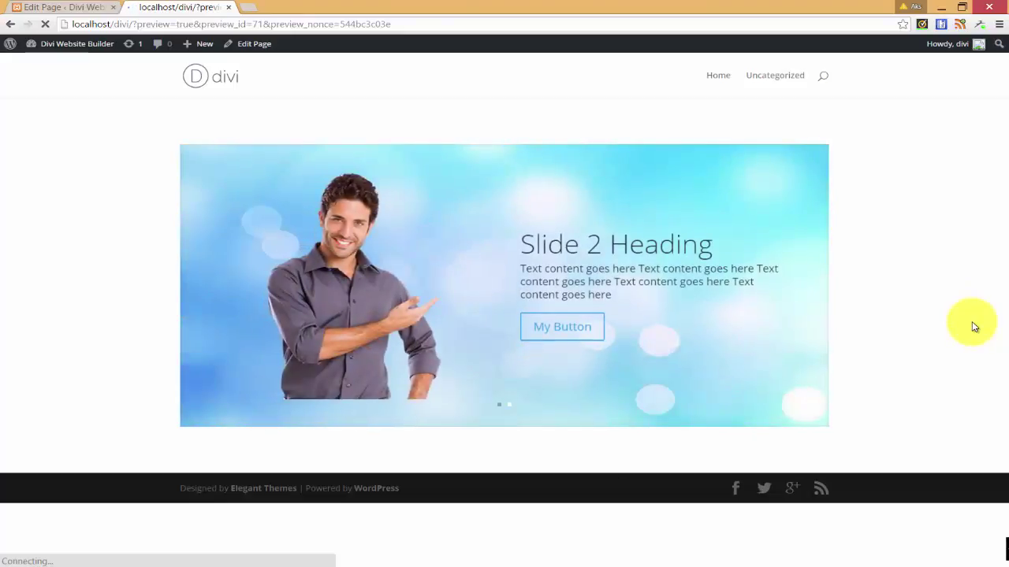
{"action": "left_click", "coordinate": [47, 5]}
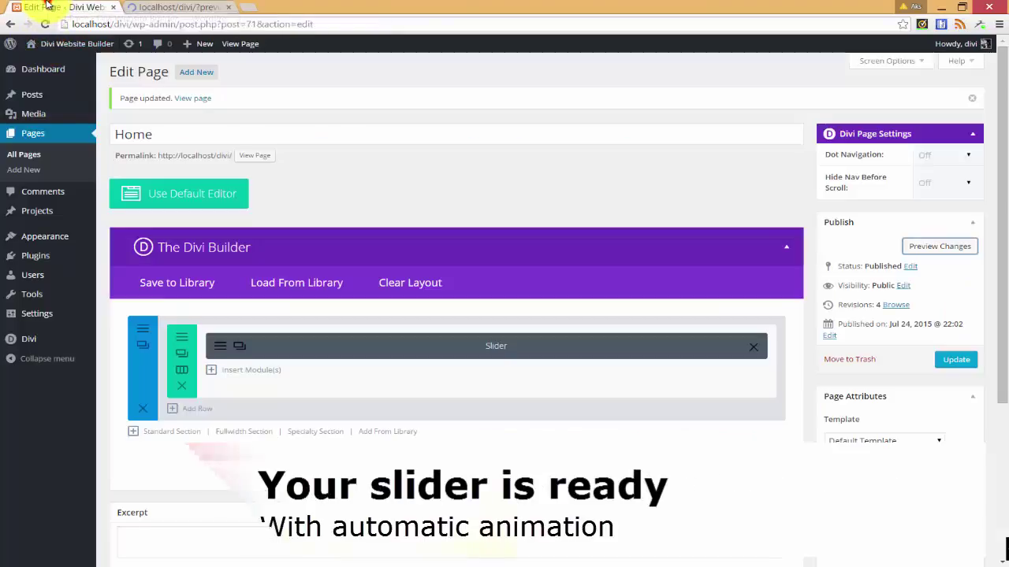